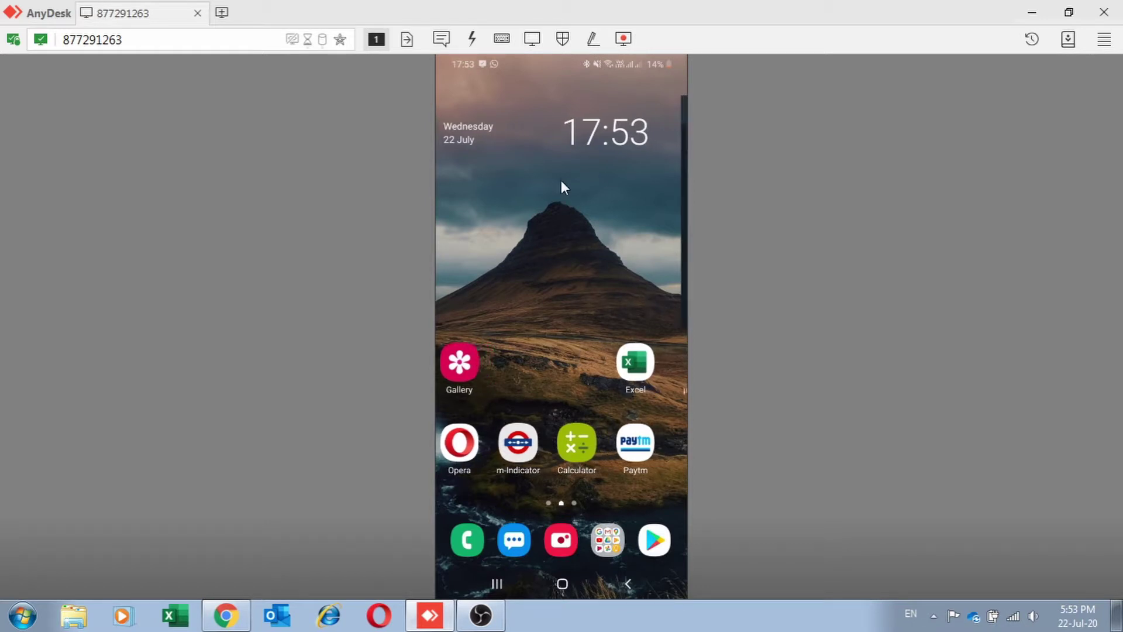
# Step: Launch the ZGrocery app from the phone's app drawer over AnyDesk
pyautogui.moveTo(582, 409); pyautogui.dragTo(595, 118)
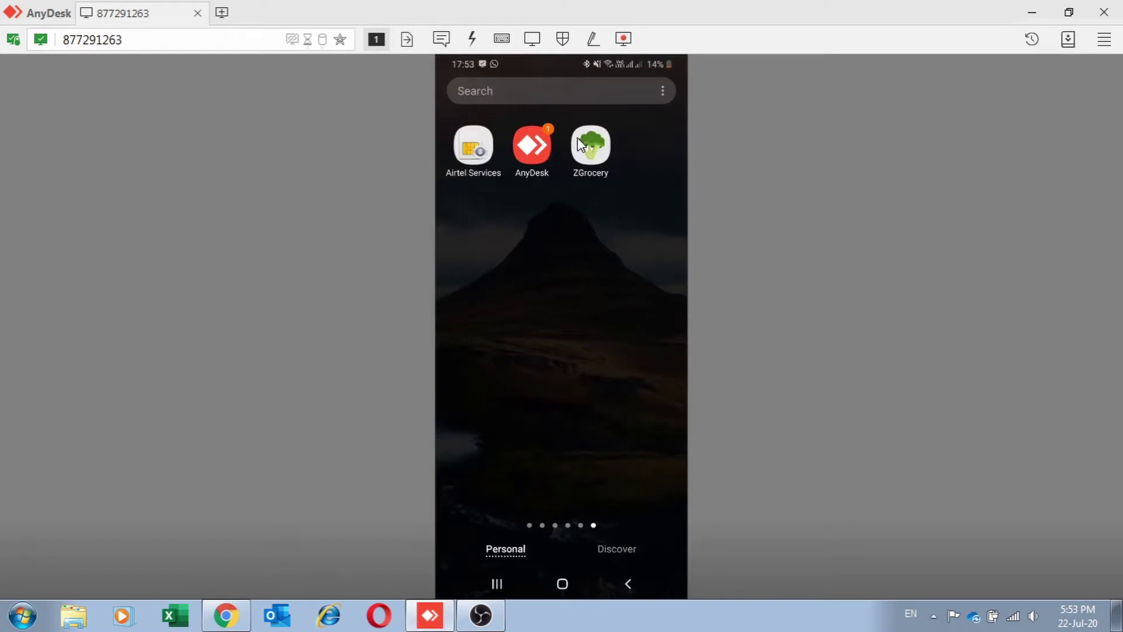
pyautogui.click(596, 160)
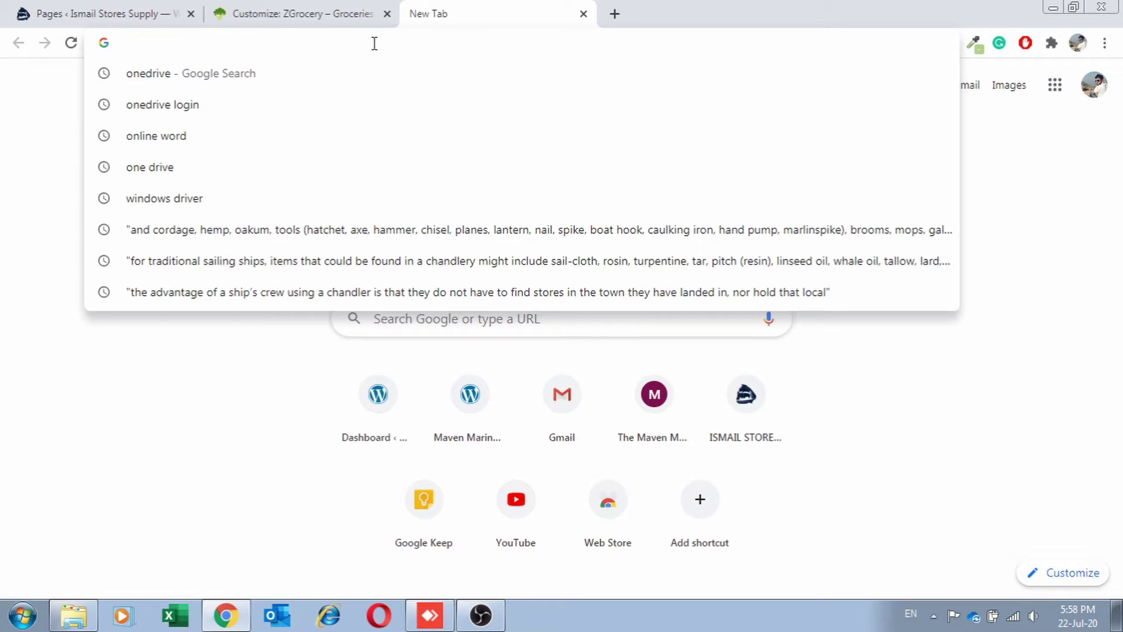
pyautogui.write('app')
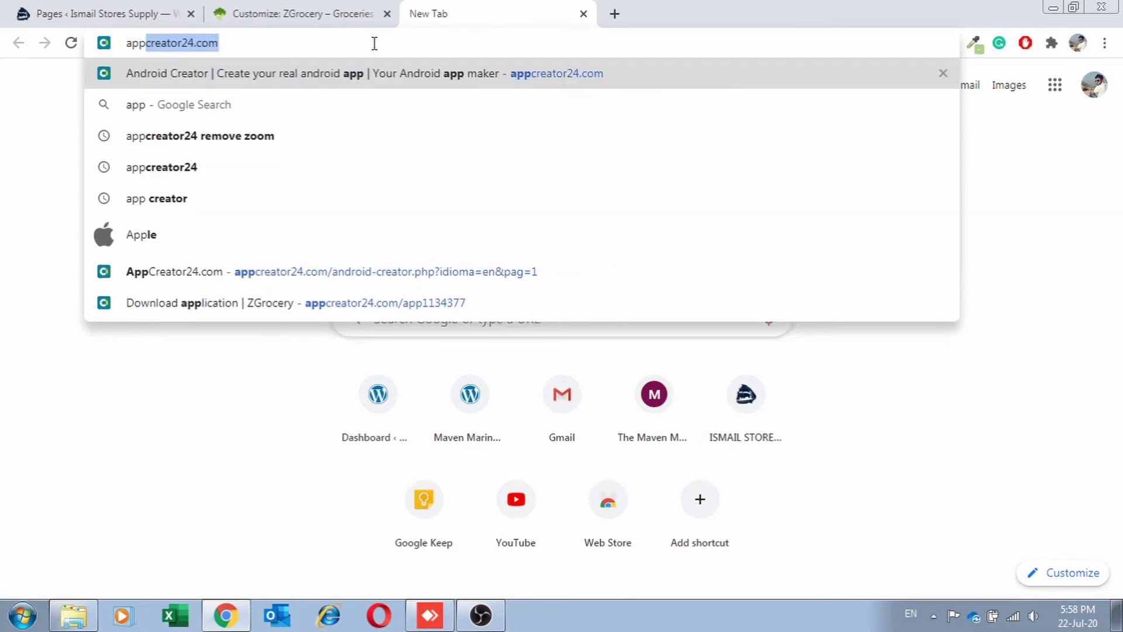
# Step: Load appcreator24.com from the omnibox autocomplete
pyautogui.press('Right')
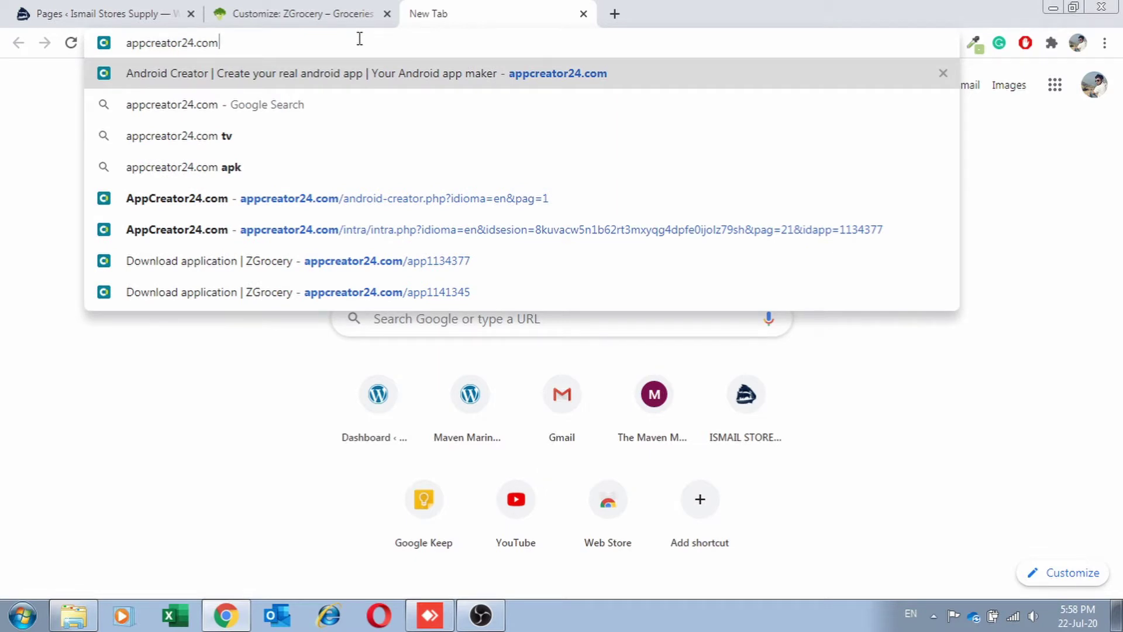
pyautogui.press('Return')
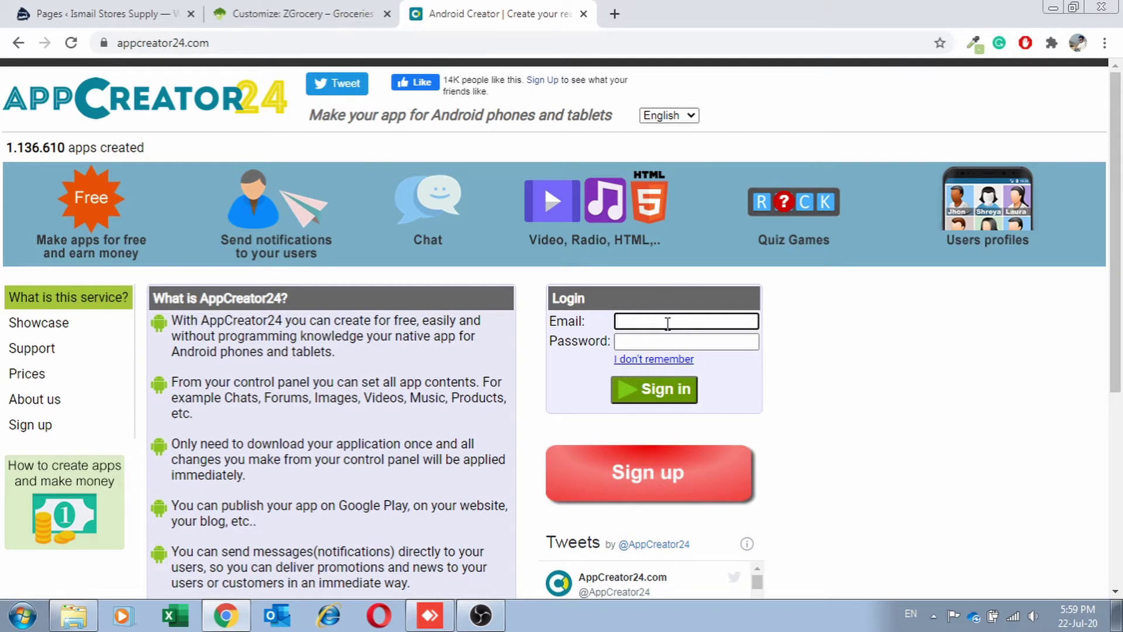
# Step: Sign in to the AppCreator24 account with email and password
pyautogui.press('Tab')
pyautogui.write('a***********')
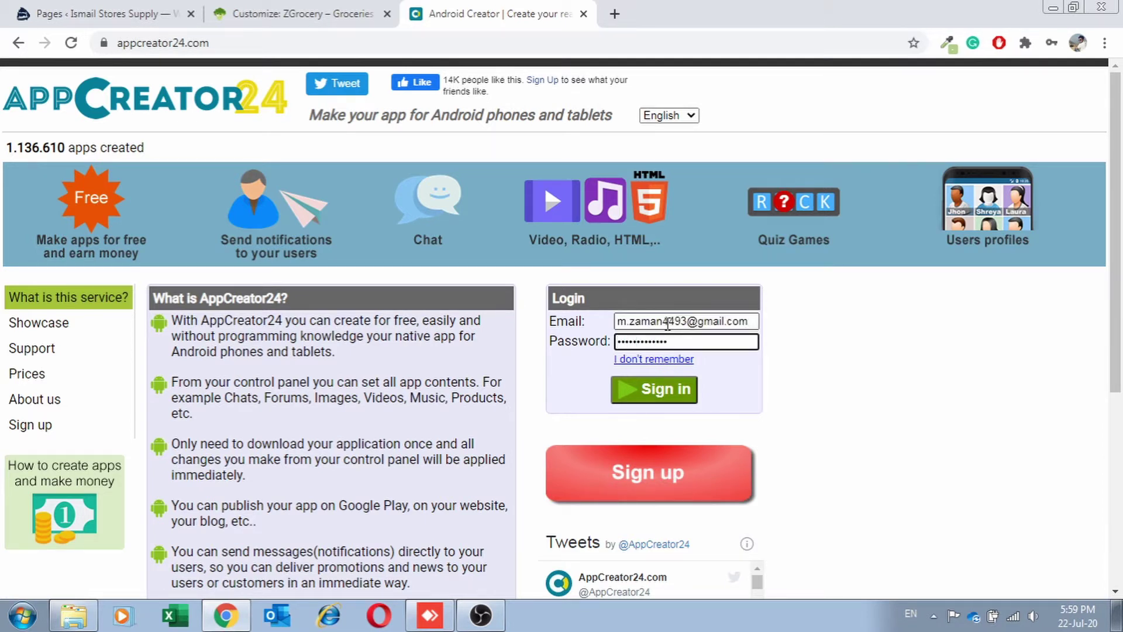
pyautogui.click(644, 395)
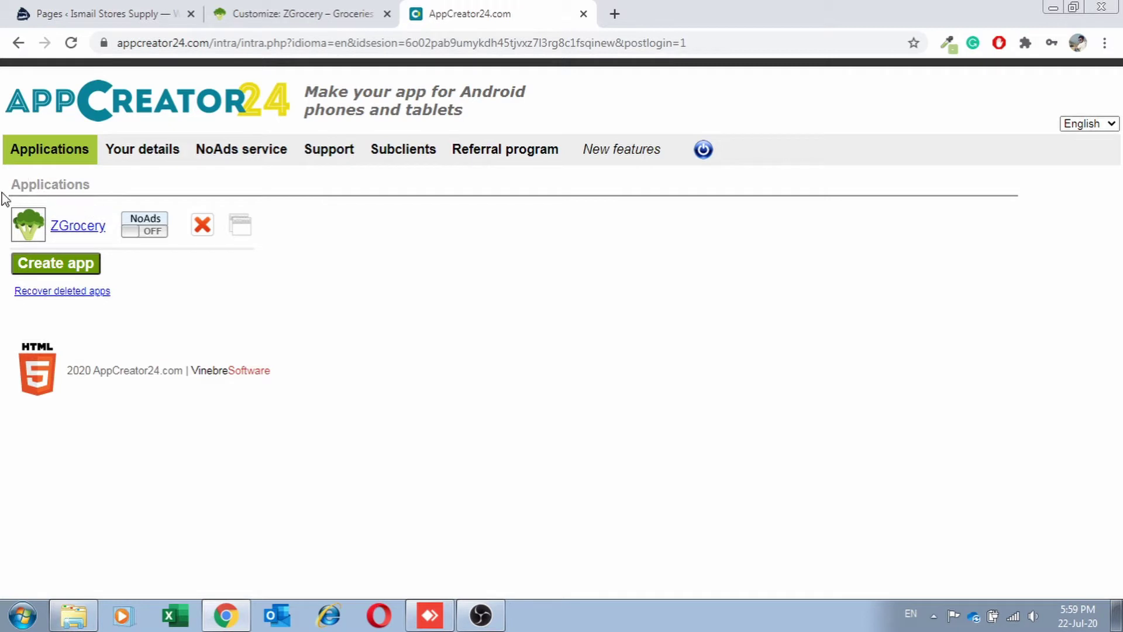
# Step: Name the new app ZGroceries and use 2772795web.png as its launcher icon
pyautogui.click(70, 266)
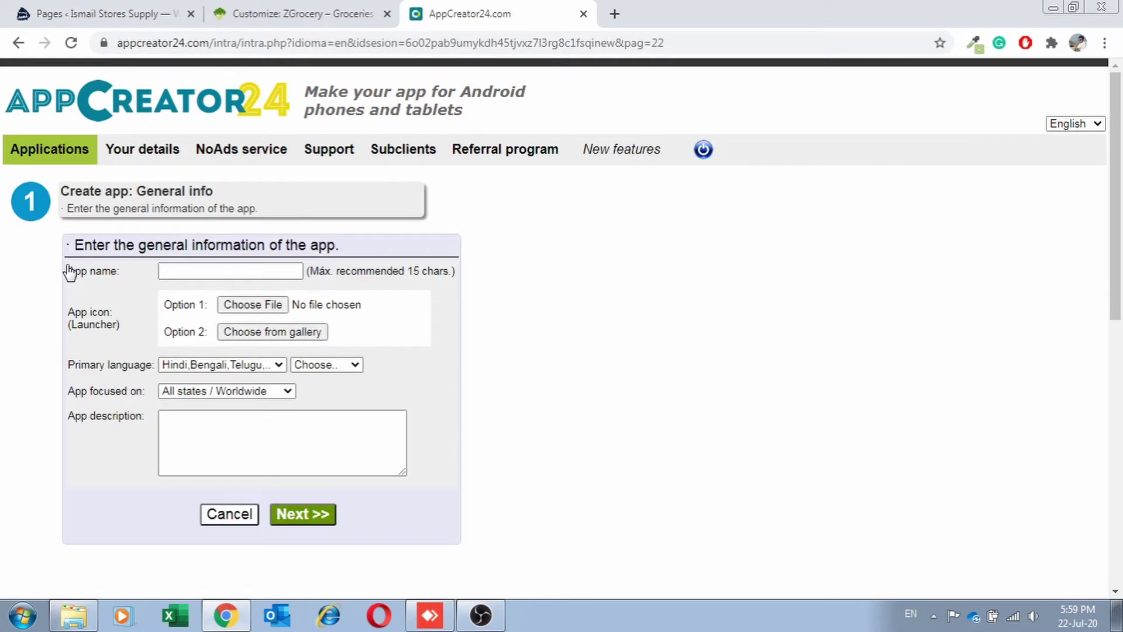
pyautogui.click(210, 272)
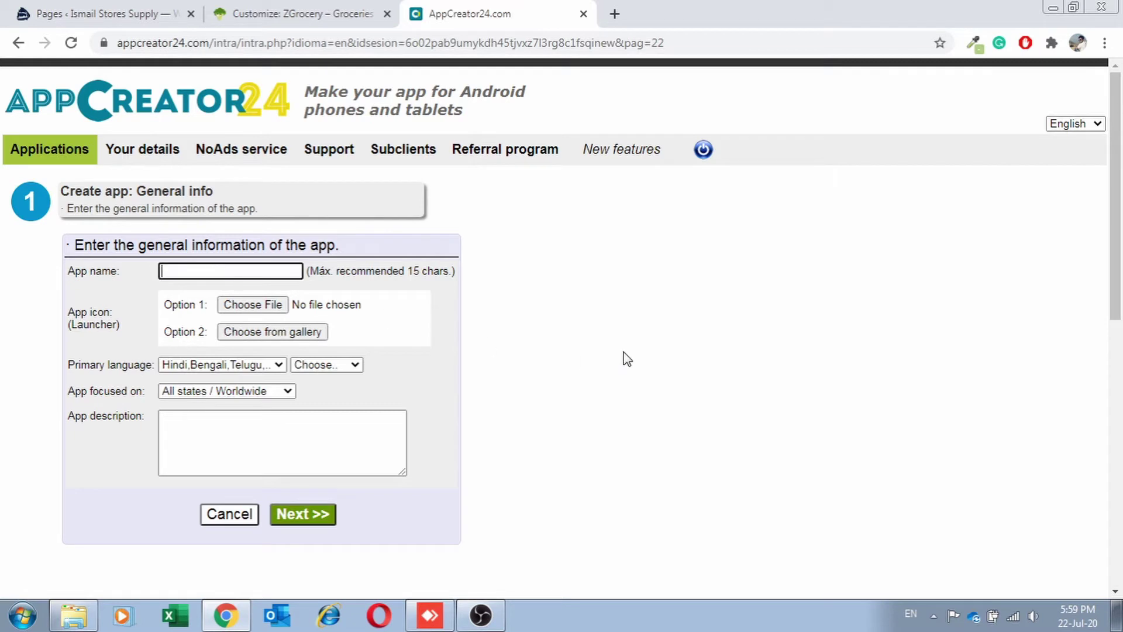
pyautogui.write('ZGroceries')
pyautogui.click(90, 326)
pyautogui.click(295, 337)
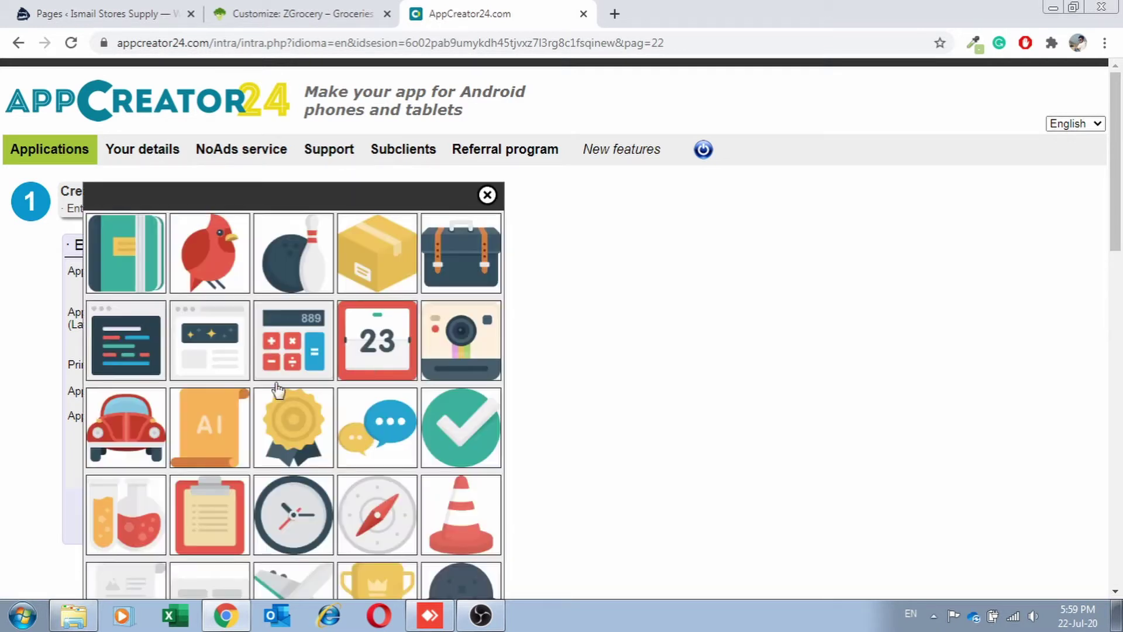
pyautogui.click(487, 195)
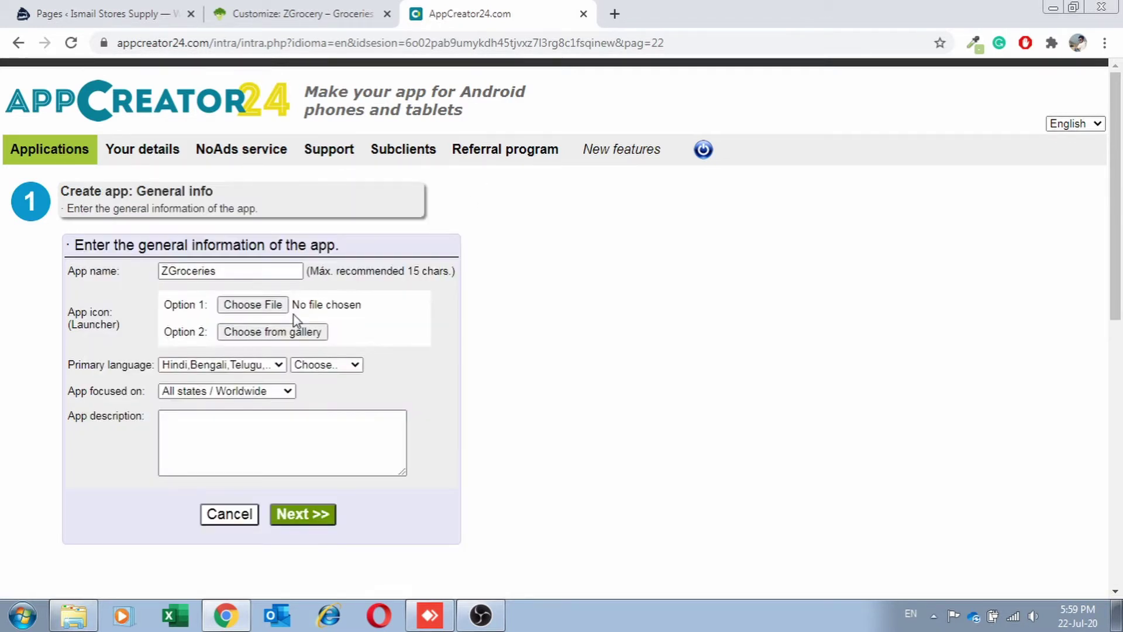
pyautogui.click(270, 307)
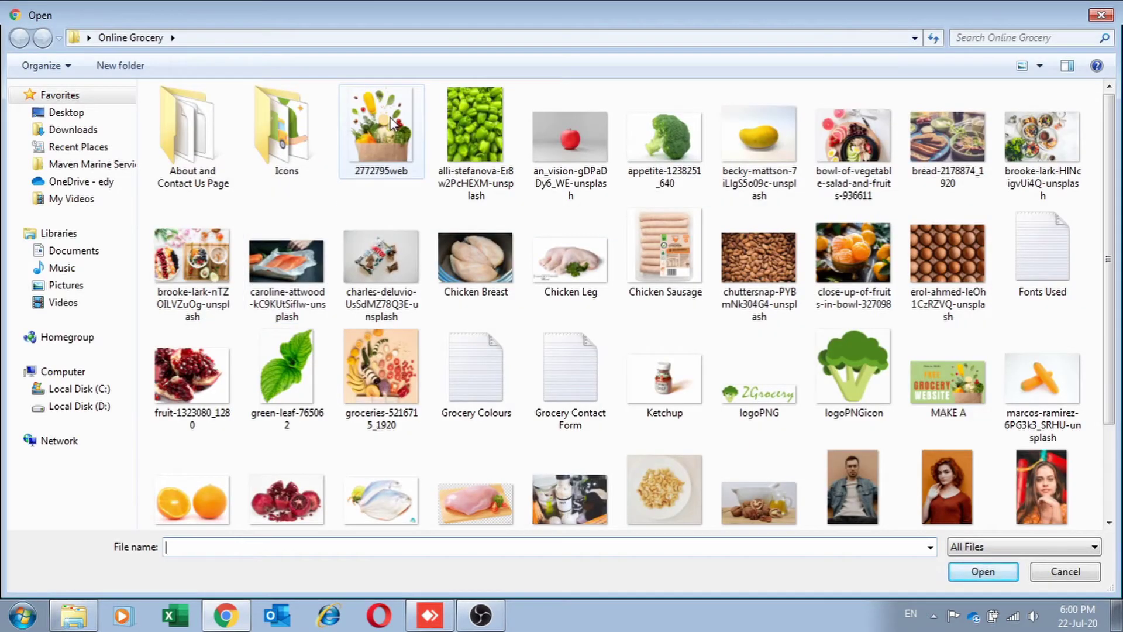
pyautogui.doubleClick(387, 127)
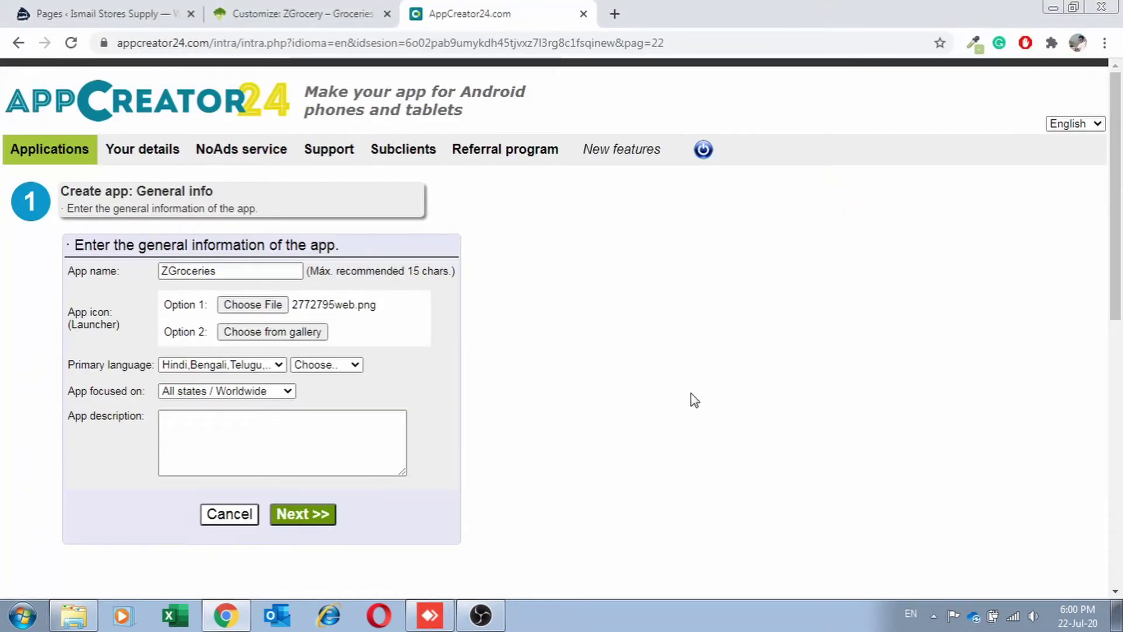
# Step: Set the primary language to English and describe the app as 'This is a Grocery App'
pyautogui.click(251, 366)
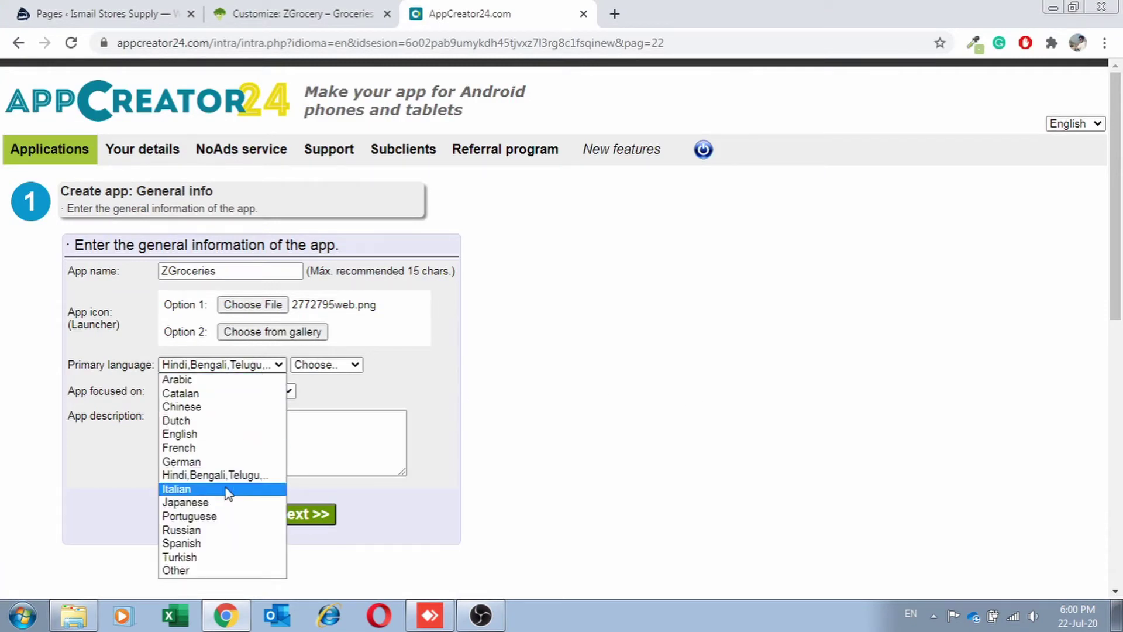
pyautogui.click(231, 433)
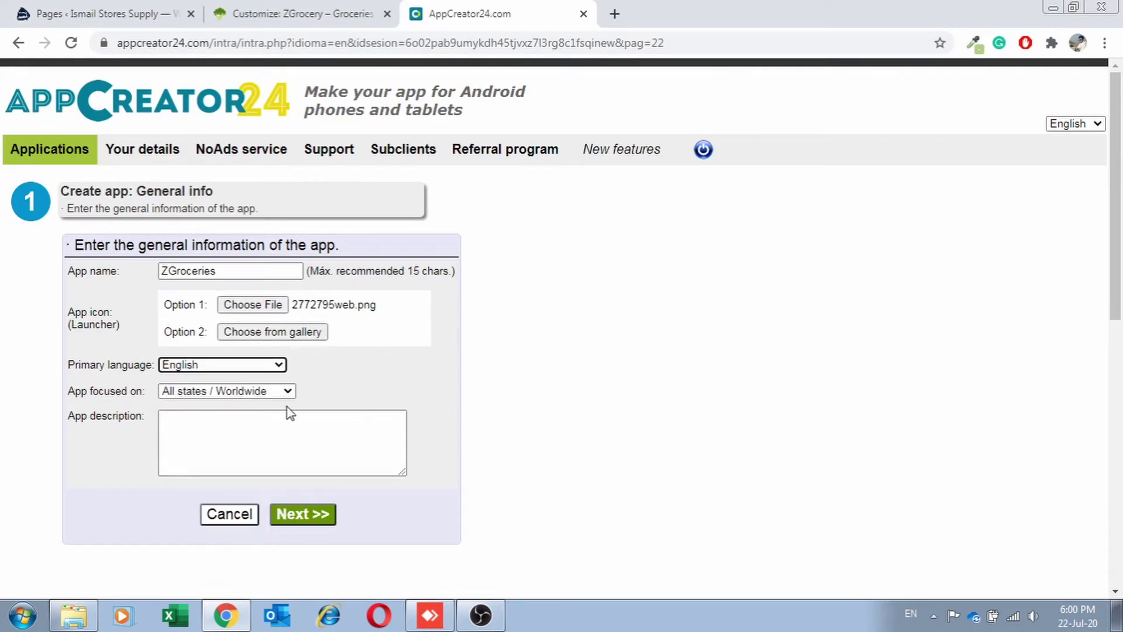
pyautogui.click(254, 398)
pyautogui.click(236, 444)
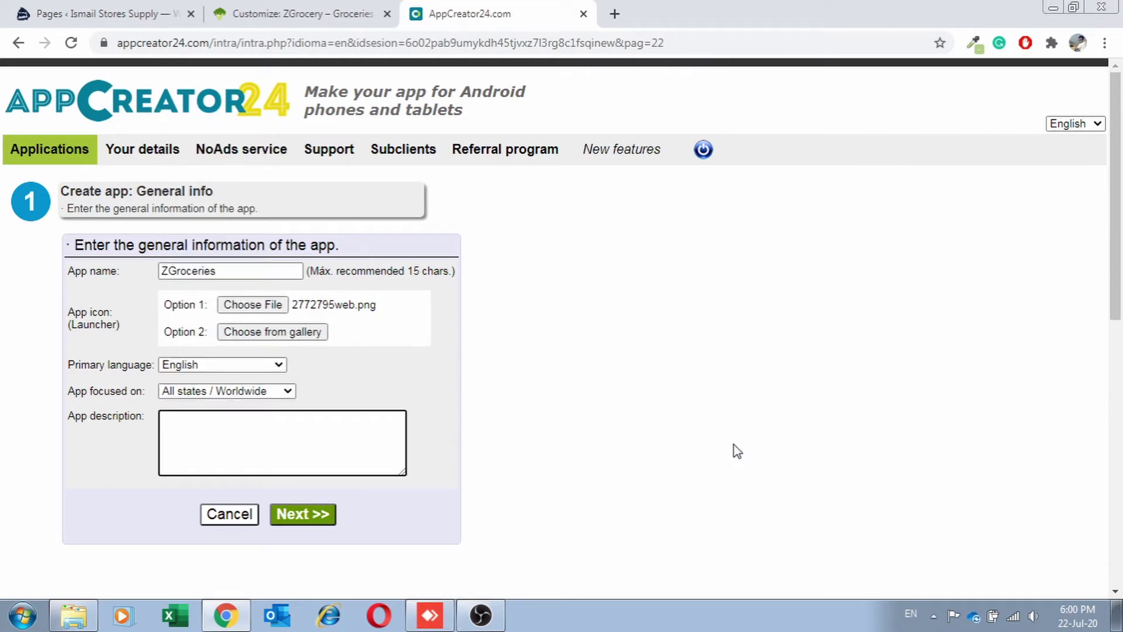
pyautogui.write('This i')
pyautogui.press('BackSpace')
pyautogui.press('BackSpace')
pyautogui.press('BackSpace')
pyautogui.write('o')
pyautogui.press('BackSpace')
pyautogui.write('s ')
pyautogui.write('is a Grocer')
pyautogui.write('y App')
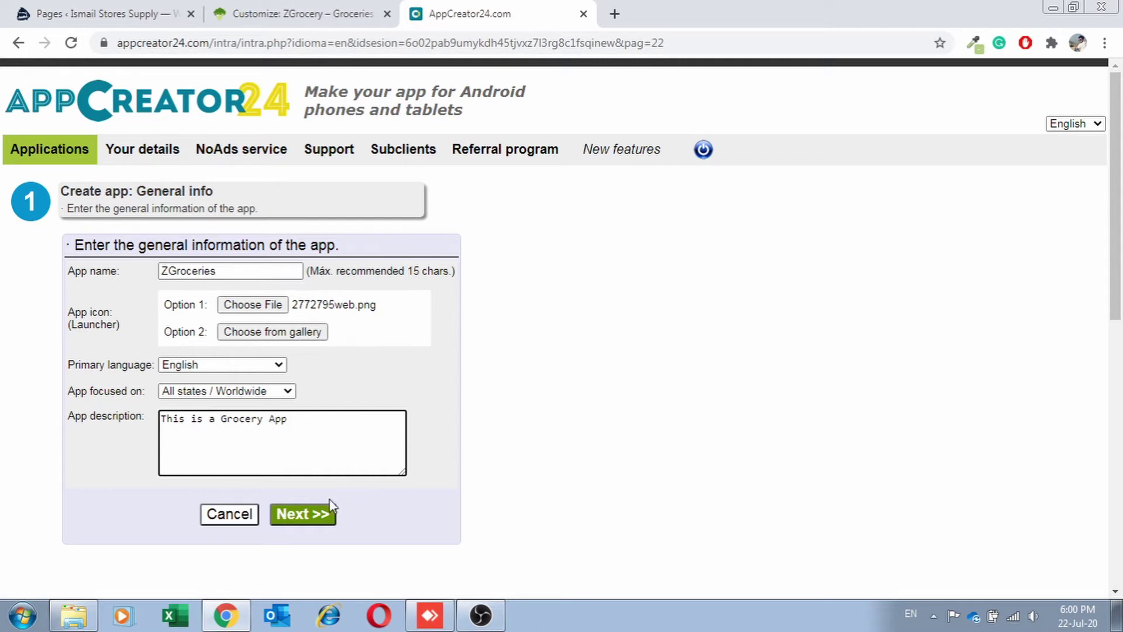
# Step: Save the general info and give the app the Green colour style
pyautogui.click(315, 514)
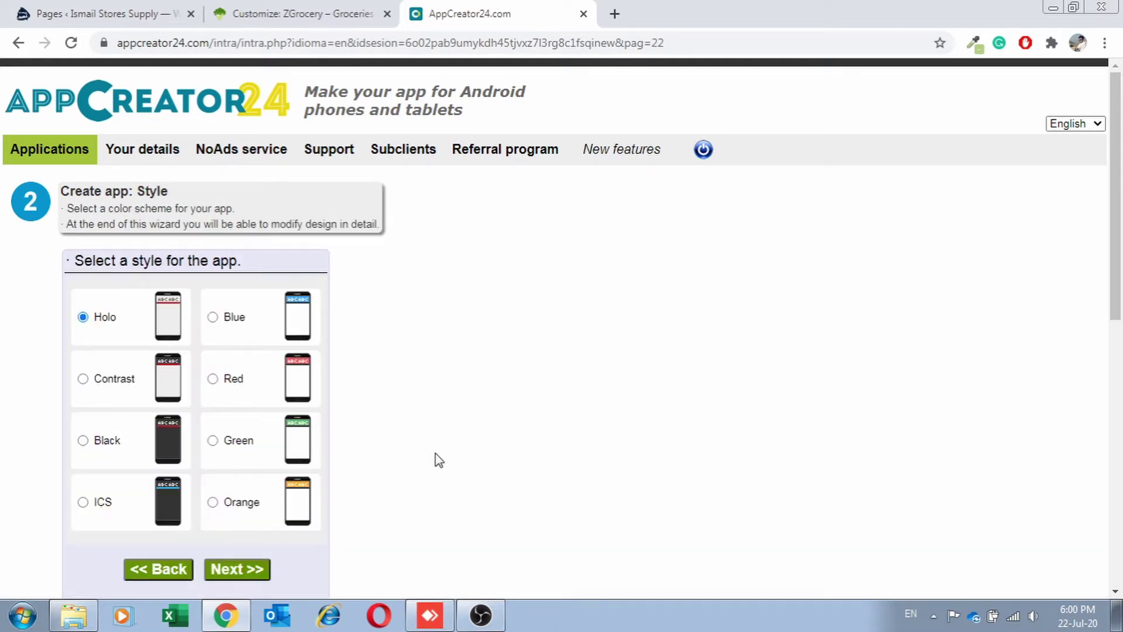
pyautogui.click(214, 444)
pyautogui.scroll(-1, 441, 489)
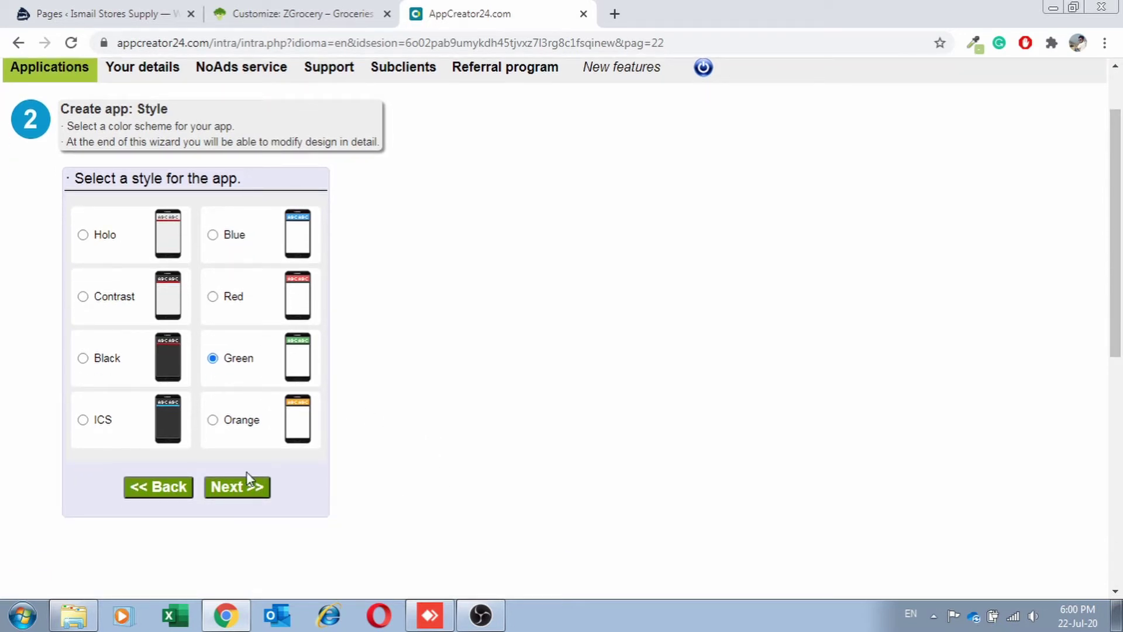
pyautogui.click(234, 489)
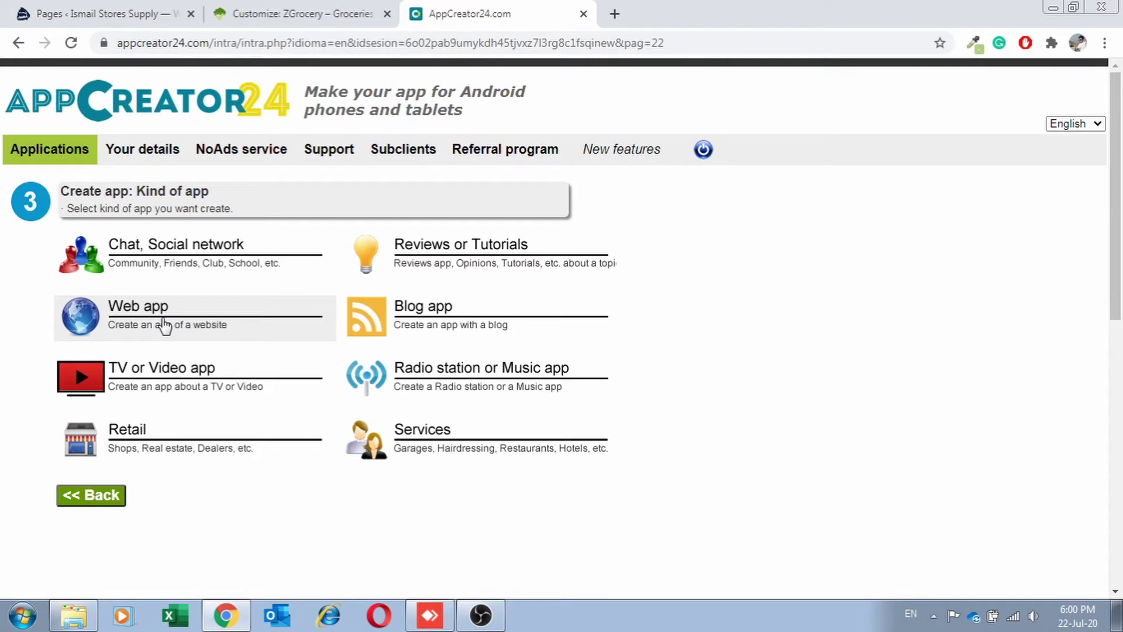
# Step: Make the app a Web app and enter the web section title
pyautogui.click(164, 326)
pyautogui.click(171, 289)
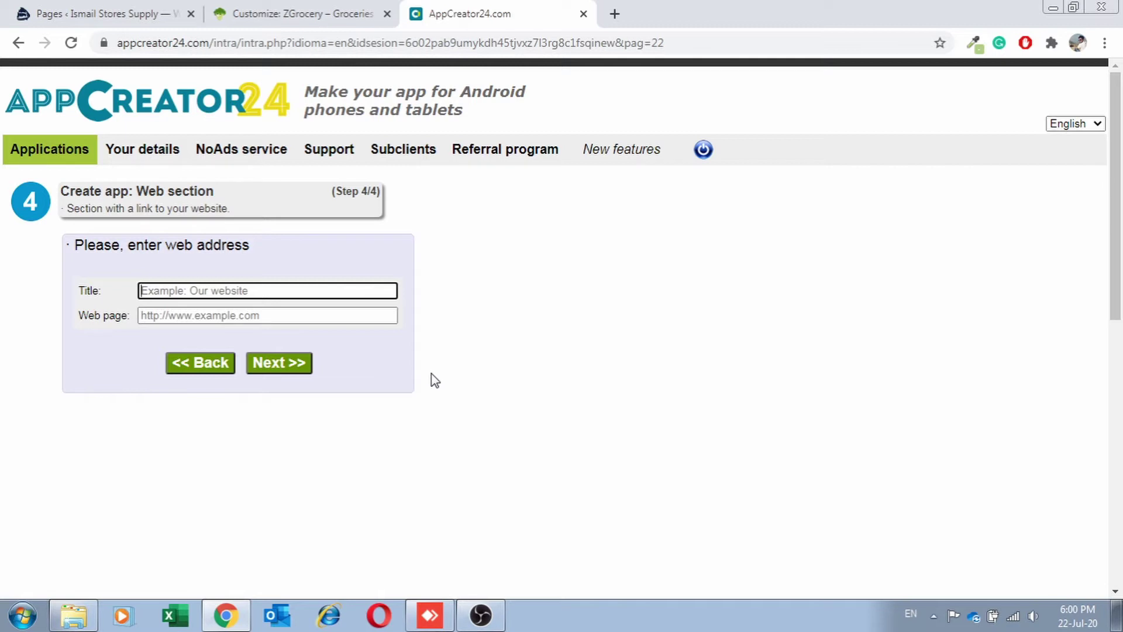
pyautogui.write('ZGroceries')
pyautogui.press('Tab')
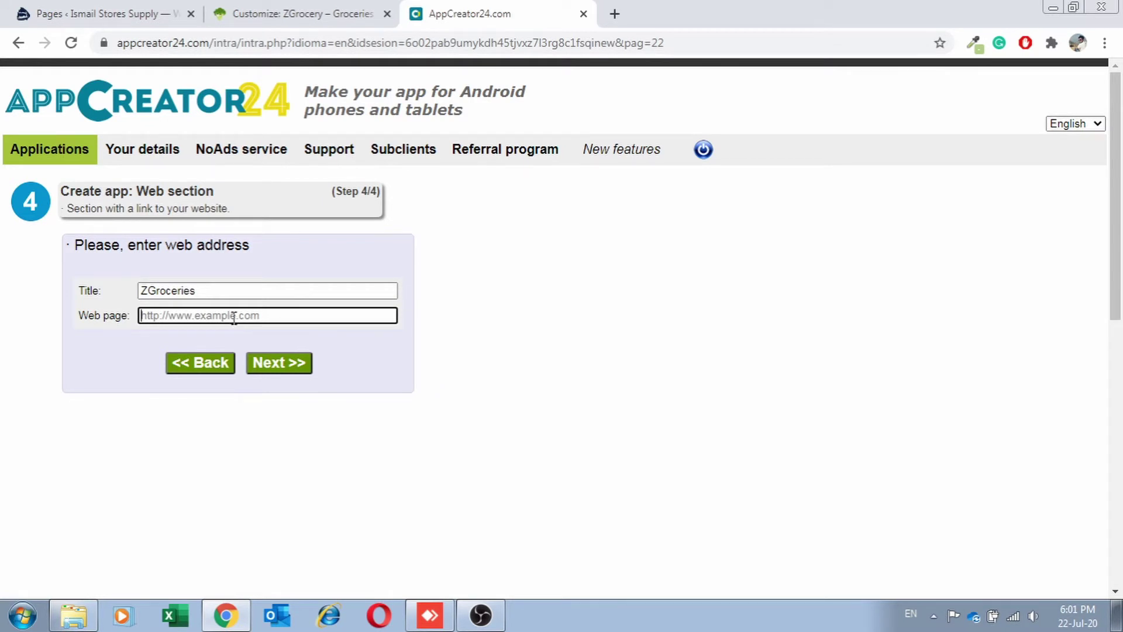
pyautogui.click(298, 13)
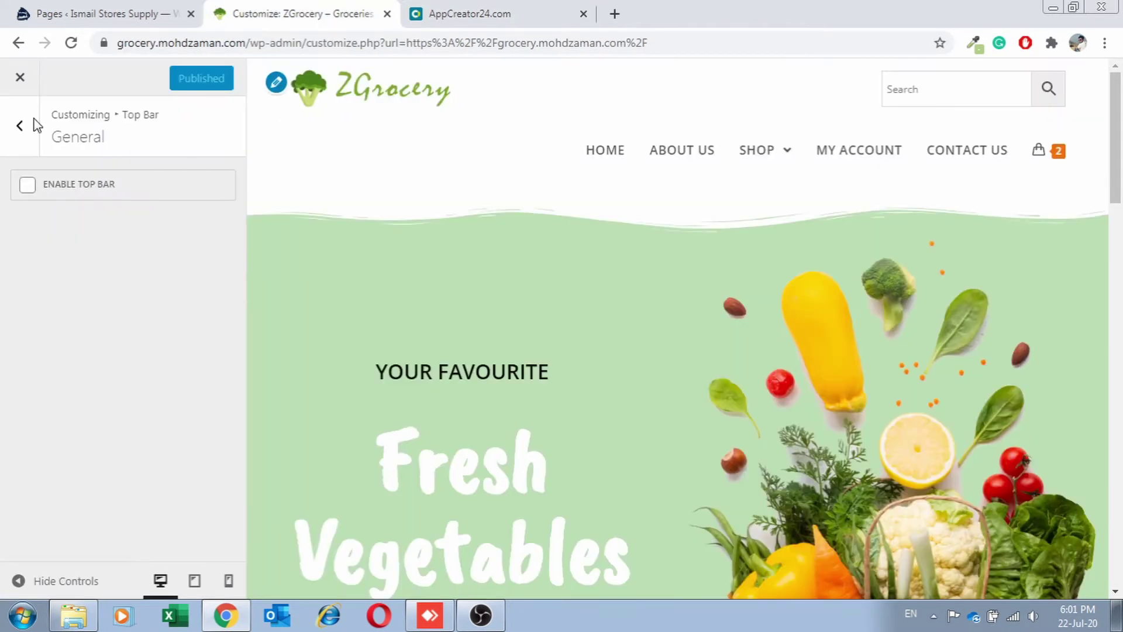
pyautogui.click(238, 42)
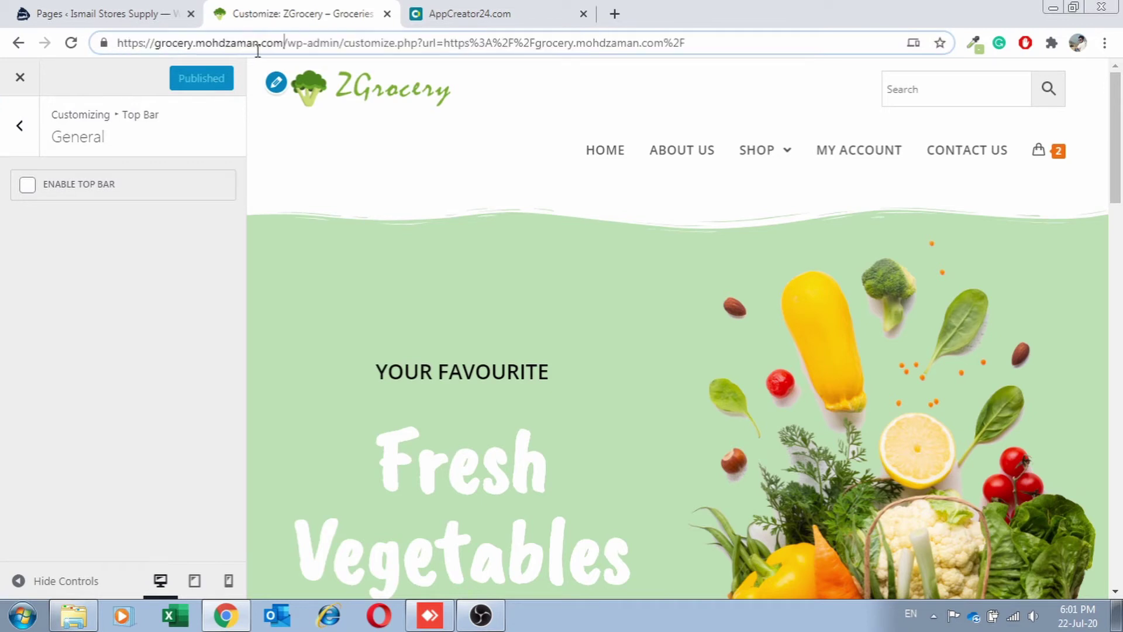
pyautogui.moveTo(280, 42); pyautogui.dragTo(201, 42)
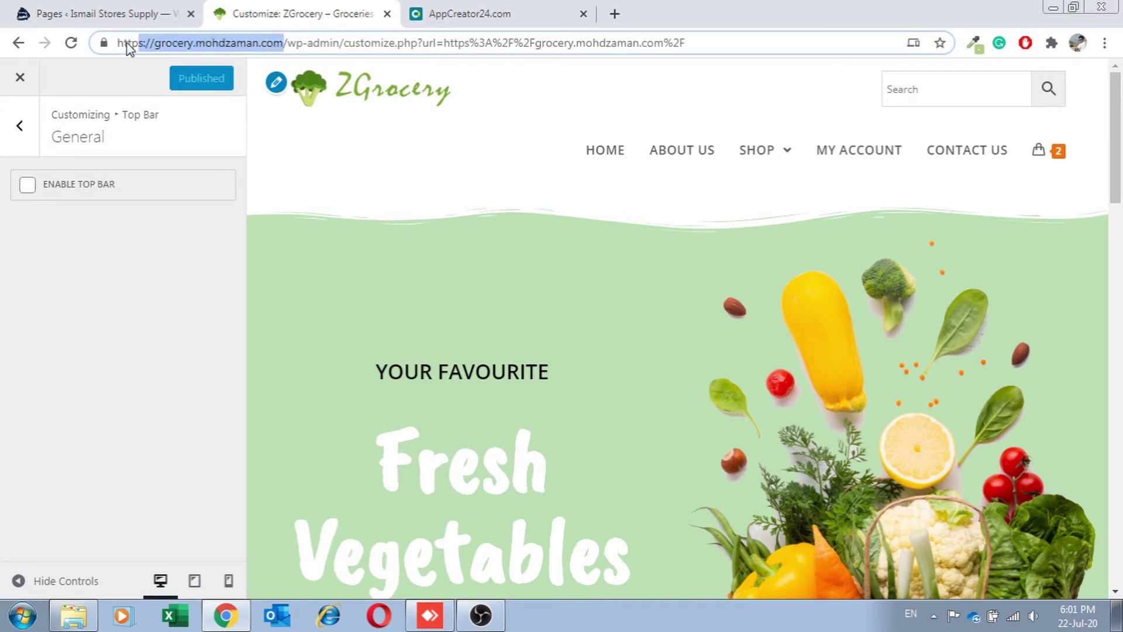
pyautogui.moveTo(123, 48); pyautogui.dragTo(116, 36)
pyautogui.hotkey('ctrl', 'c')
pyautogui.click(475, 15)
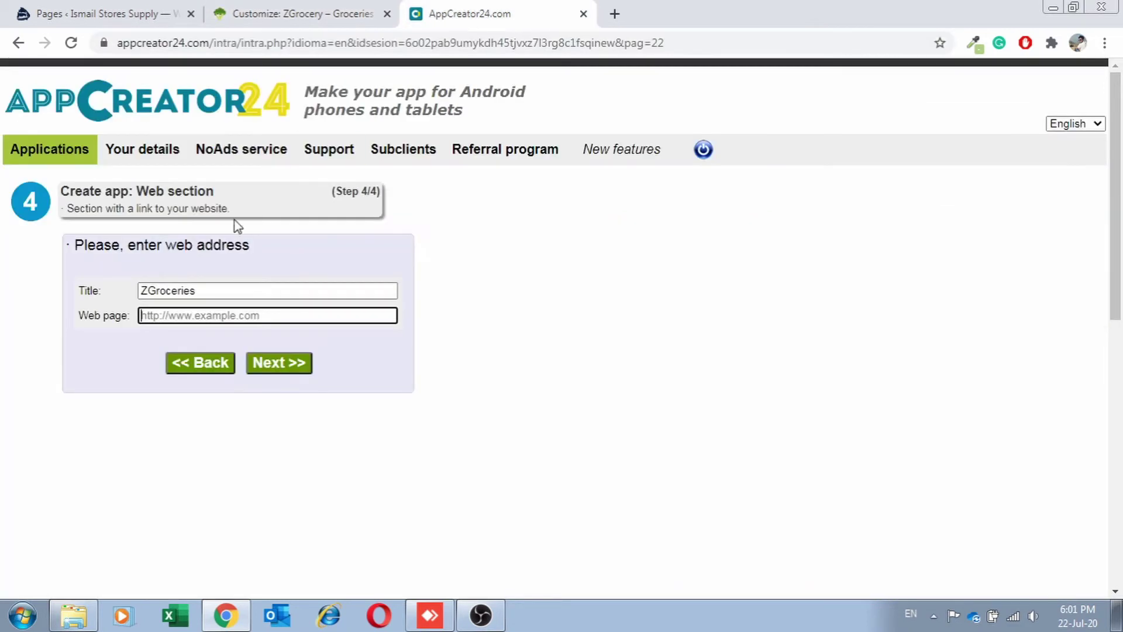
pyautogui.click(214, 314)
pyautogui.hotkey('ctrl', 'v')
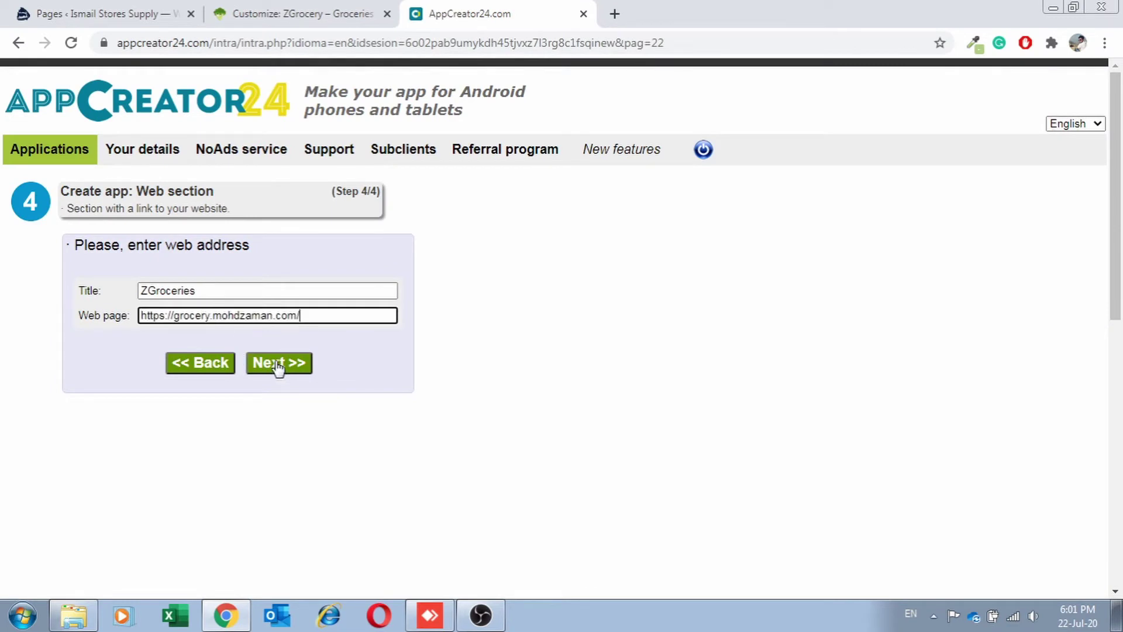
pyautogui.click(276, 364)
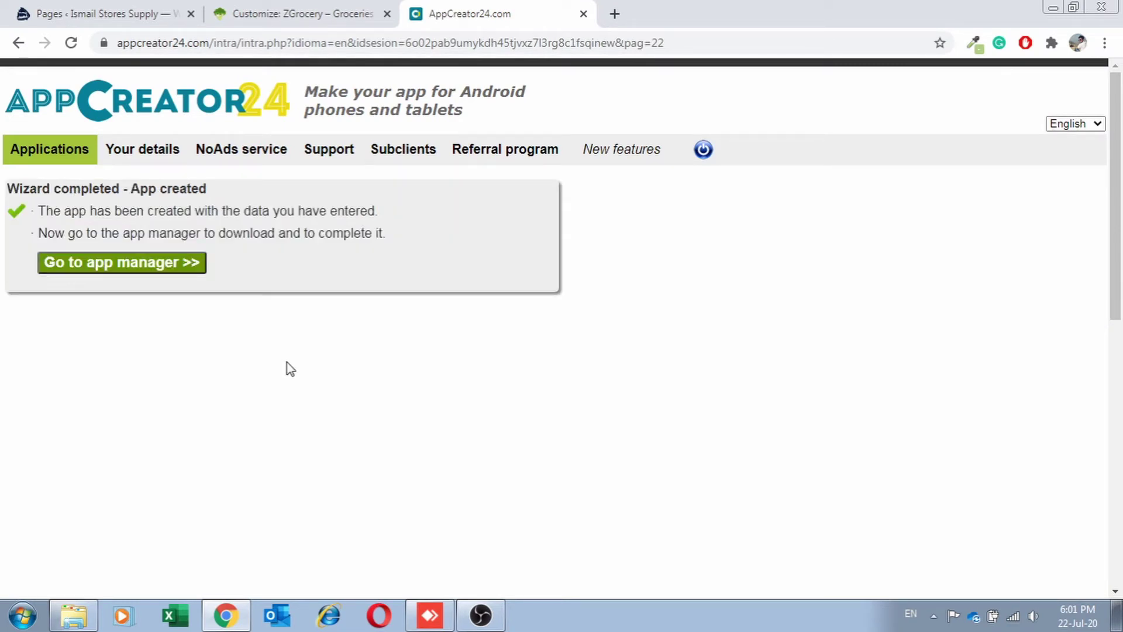
# Step: In the app manager's Name and icon settings, choose logoPNGicon.png as the notifications icon
pyautogui.click(158, 266)
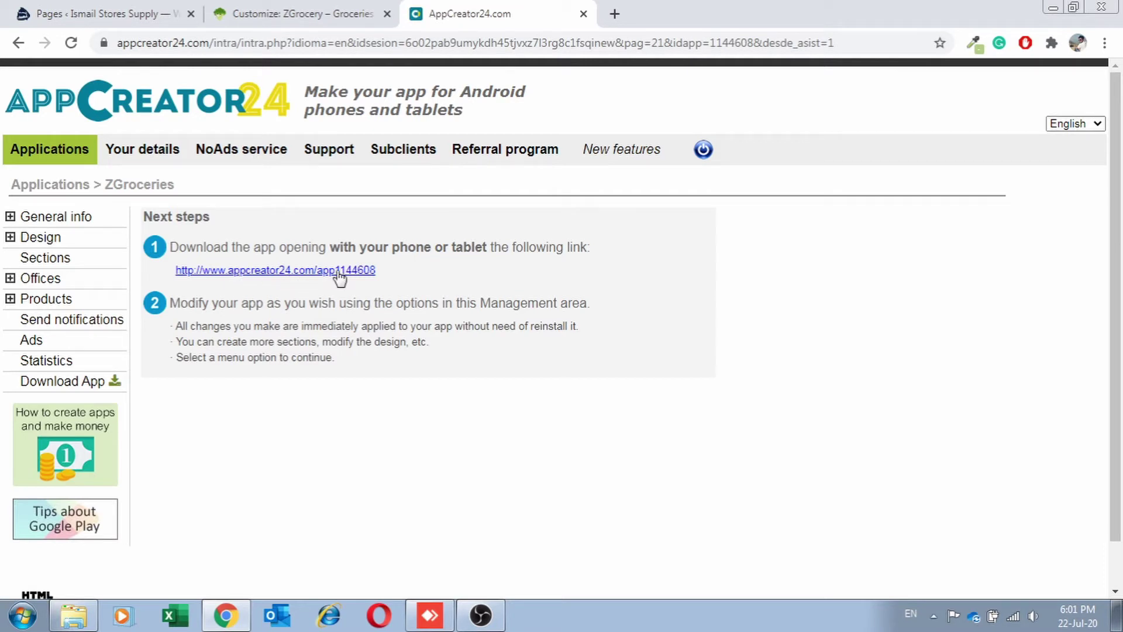
pyautogui.click(38, 217)
pyautogui.click(62, 245)
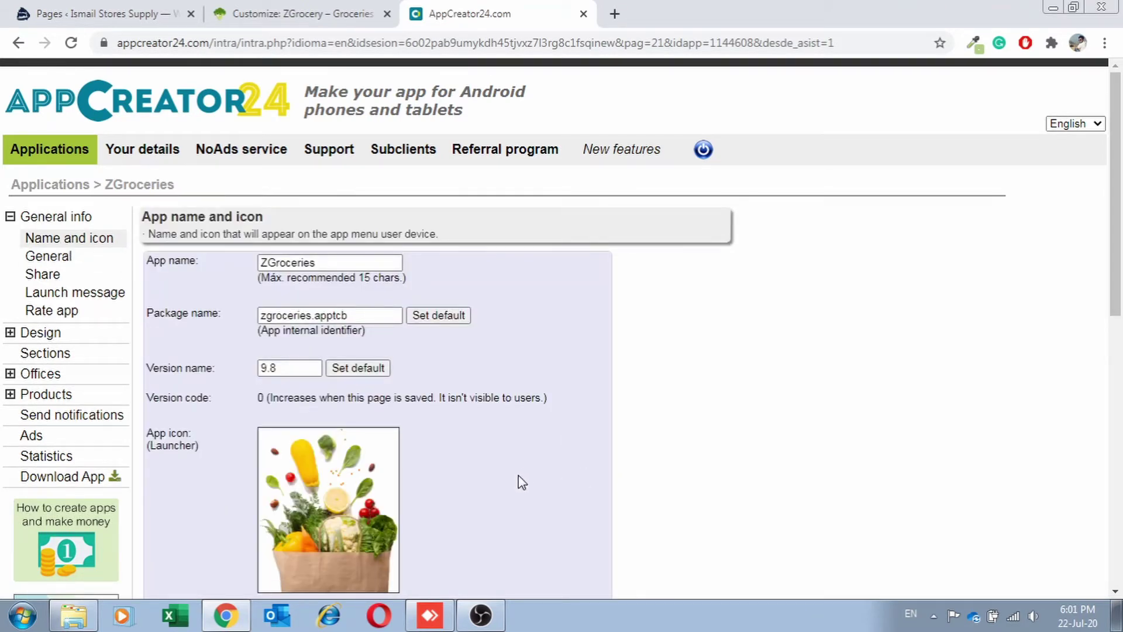
pyautogui.moveTo(1114, 268); pyautogui.dragTo(1120, 440)
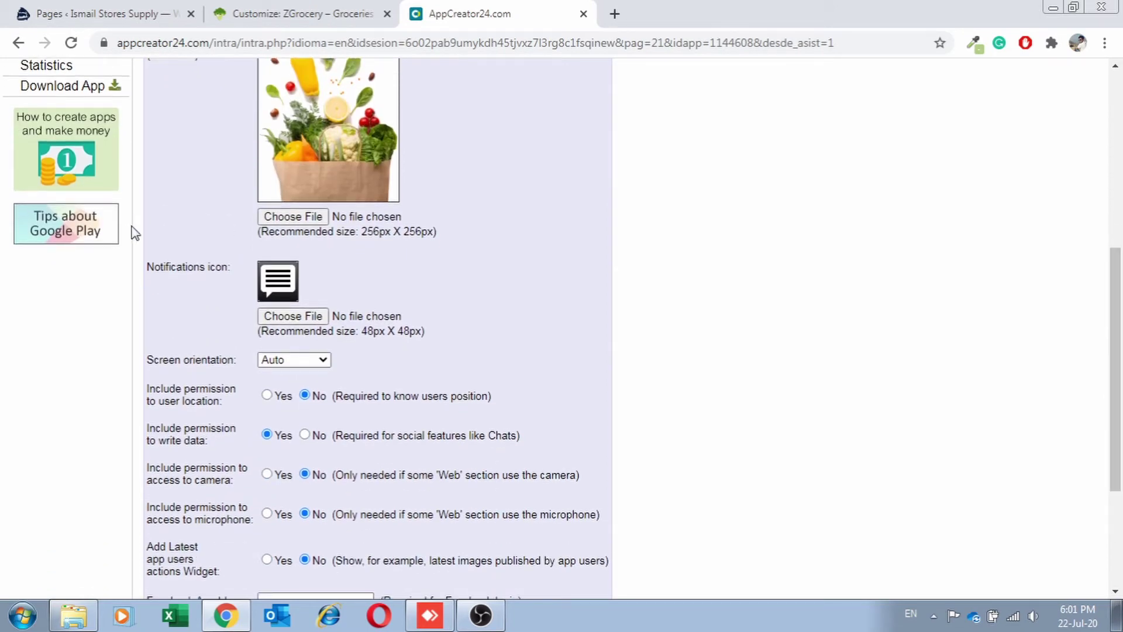
pyautogui.click(279, 319)
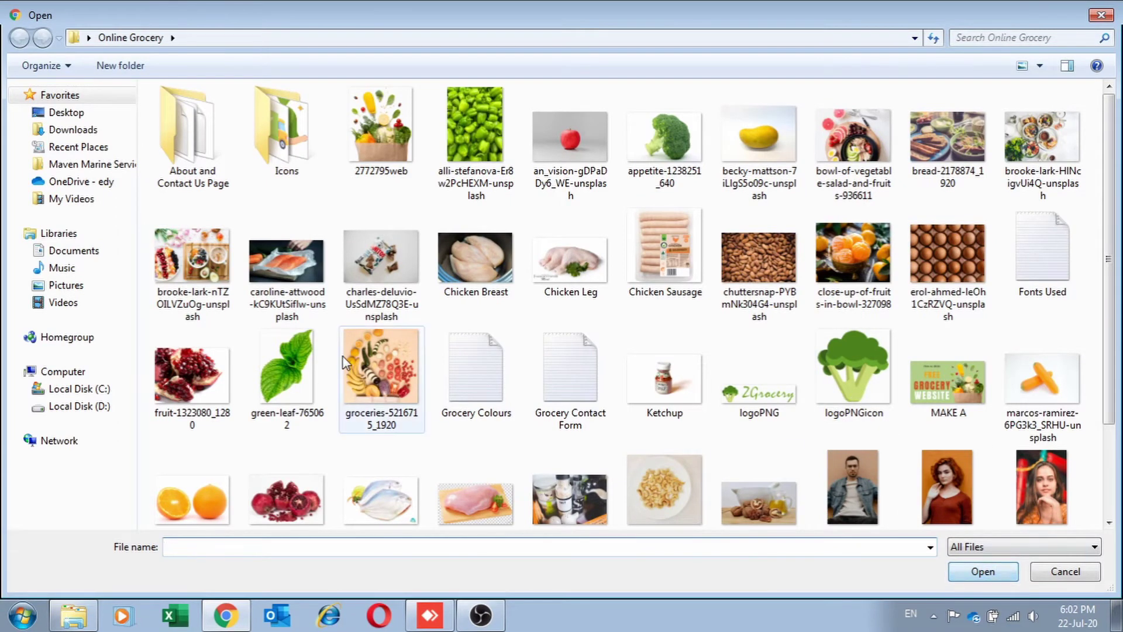
pyautogui.click(812, 376)
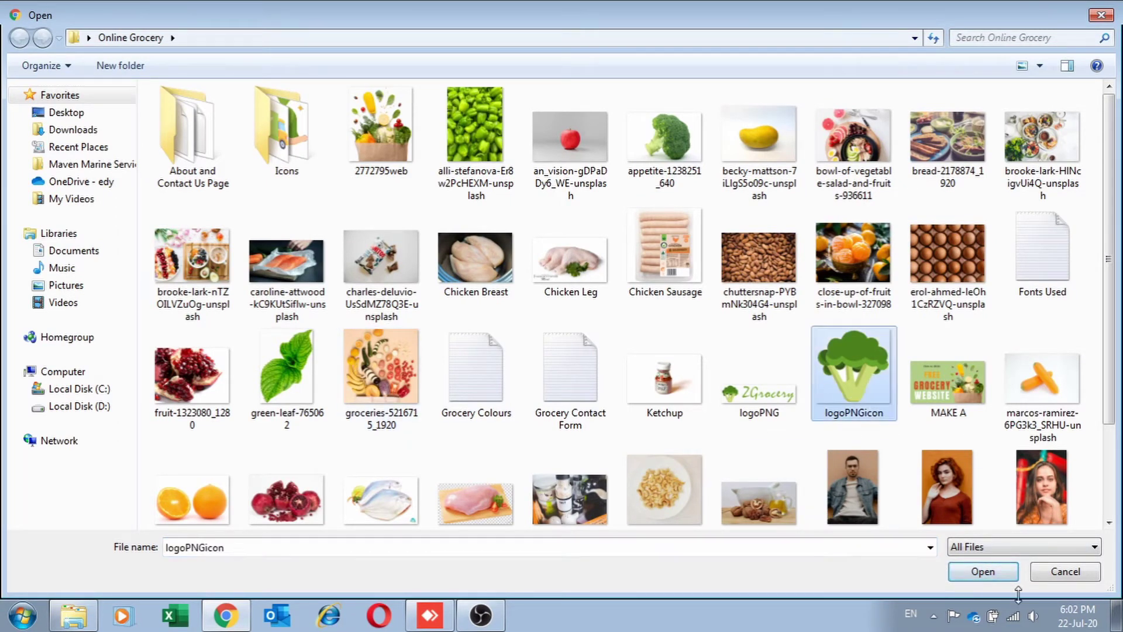
pyautogui.click(995, 577)
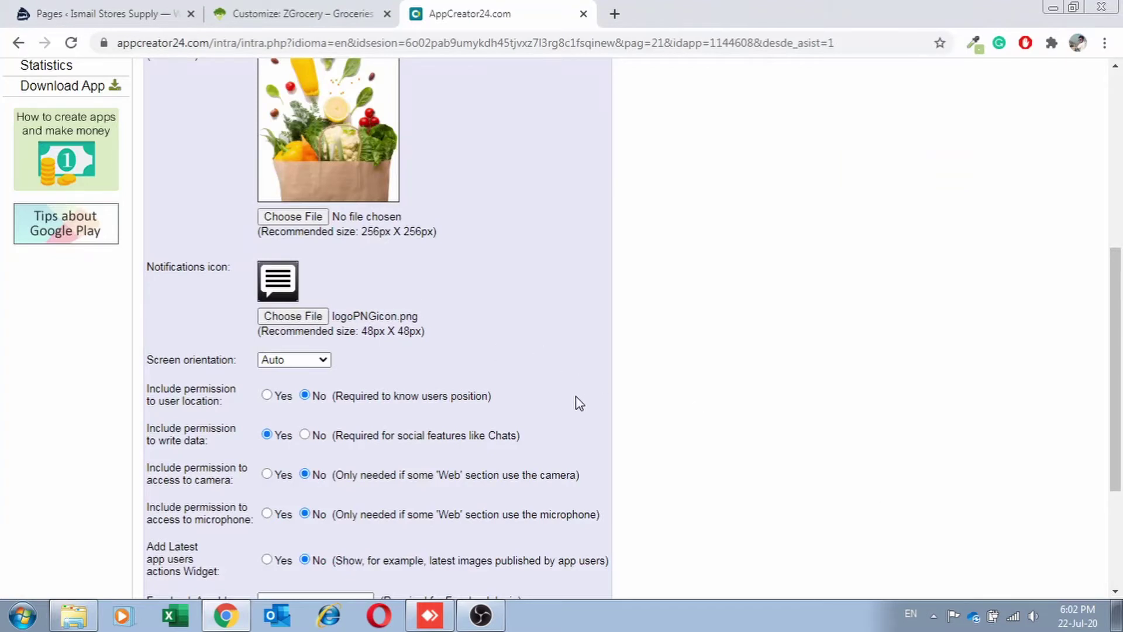
pyautogui.scroll(1, 580, 400)
pyautogui.moveTo(1118, 307); pyautogui.dragTo(1120, 439)
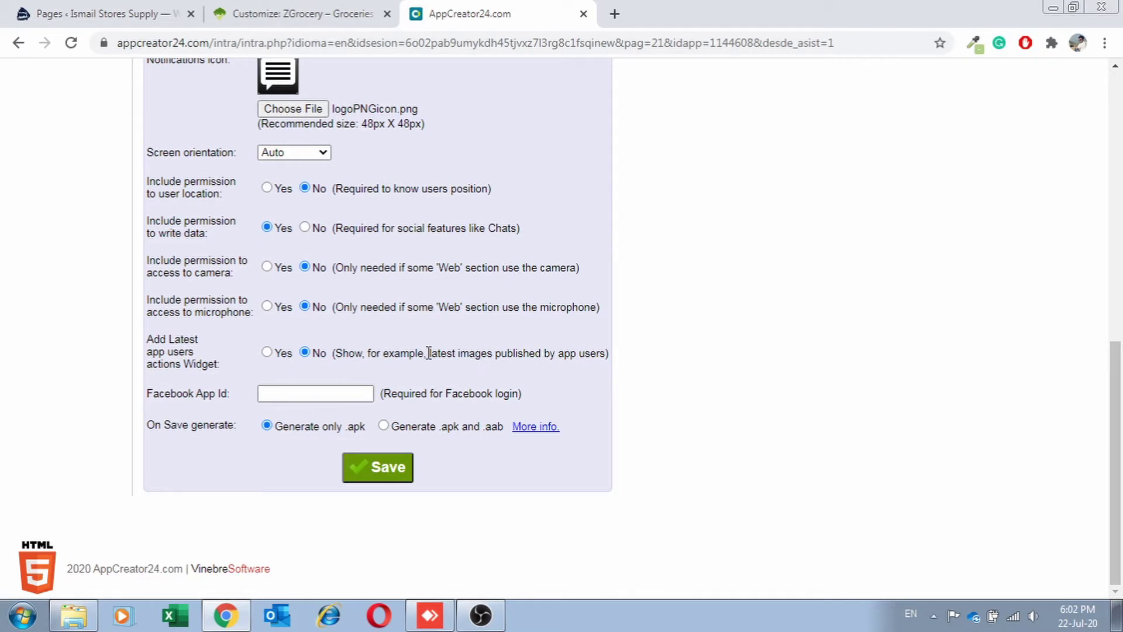
# Step: Save the notifications icon, agree to regenerate, and review the General info pages
pyautogui.click(388, 466)
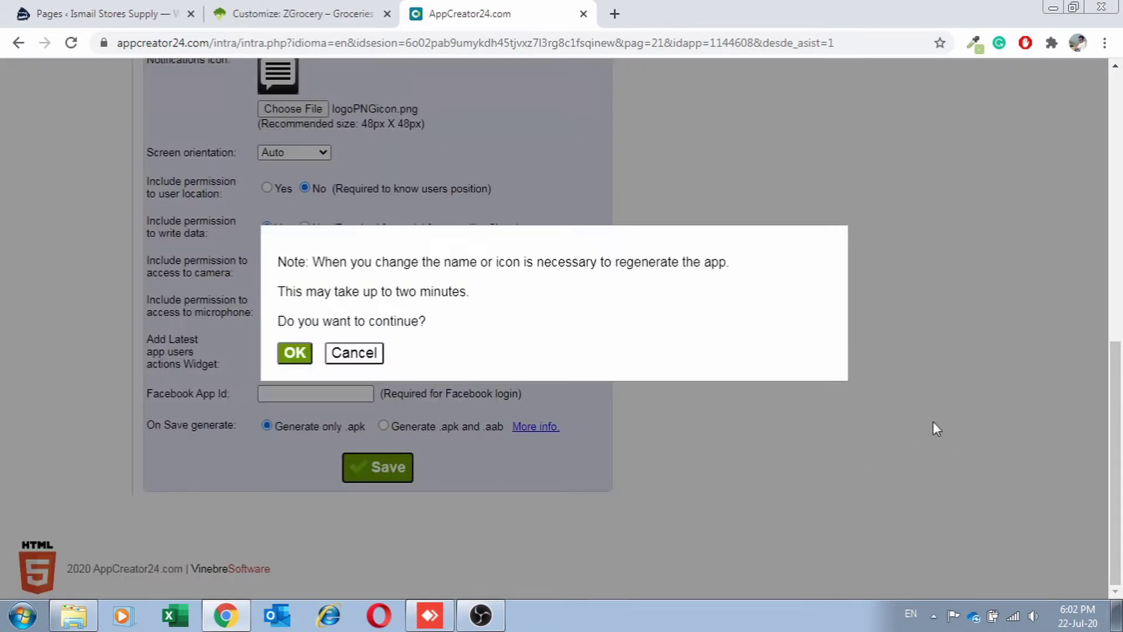
pyautogui.click(290, 355)
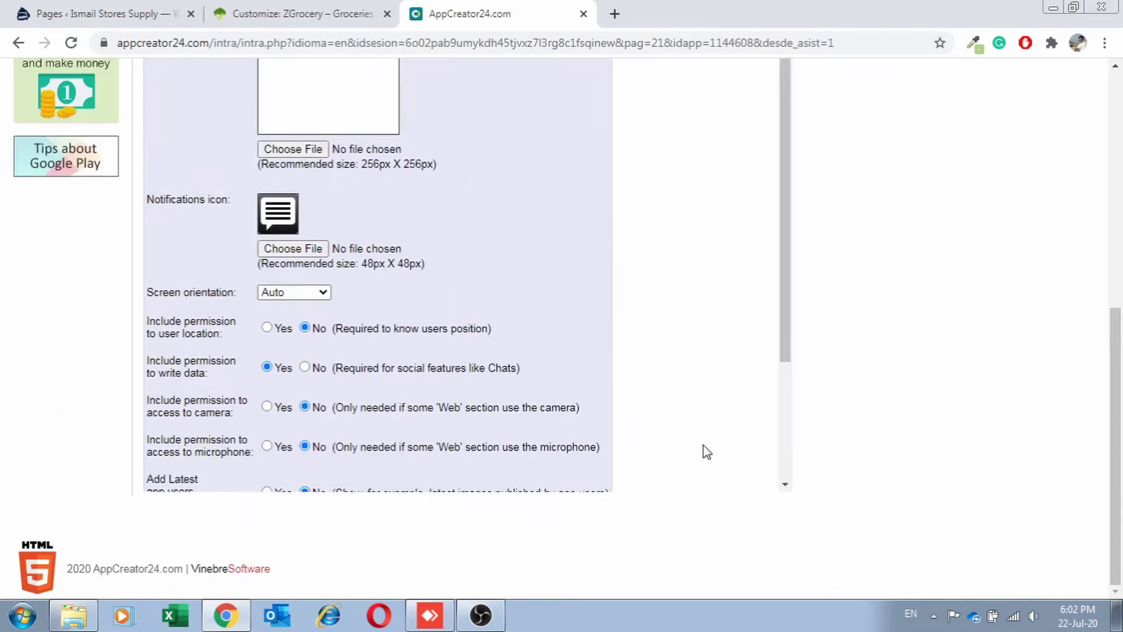
pyautogui.moveTo(1115, 413); pyautogui.dragTo(1095, 184)
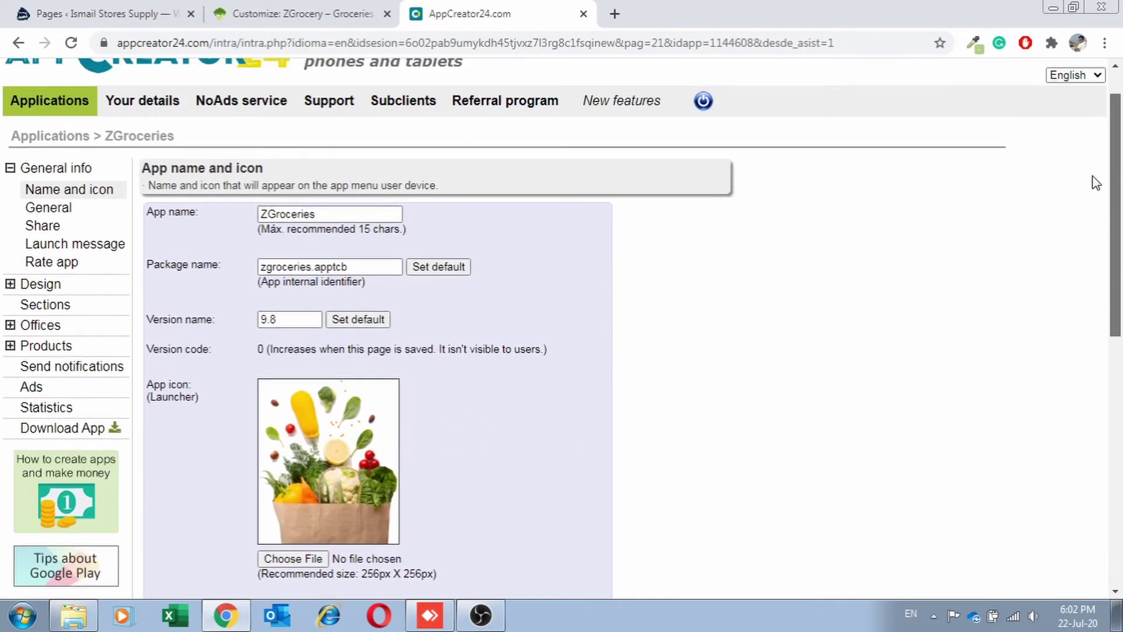
pyautogui.click(49, 207)
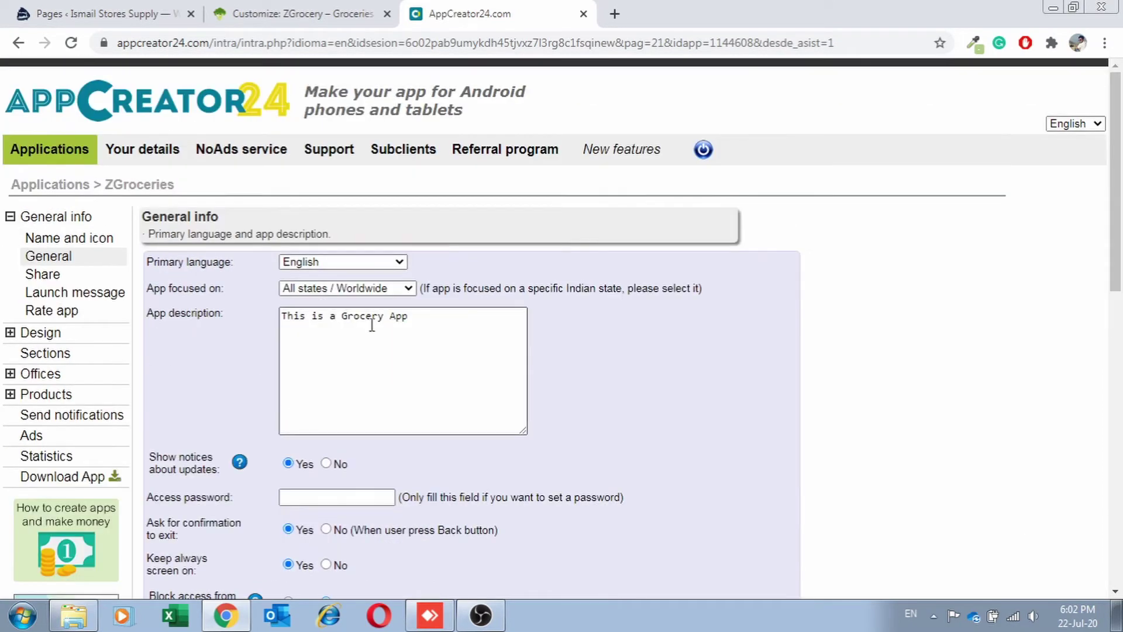
pyautogui.moveTo(1121, 342)
pyautogui.mouseDown()
pyautogui.moveTo(1117, 428)
pyautogui.moveTo(1081, 265)
pyautogui.mouseUp()
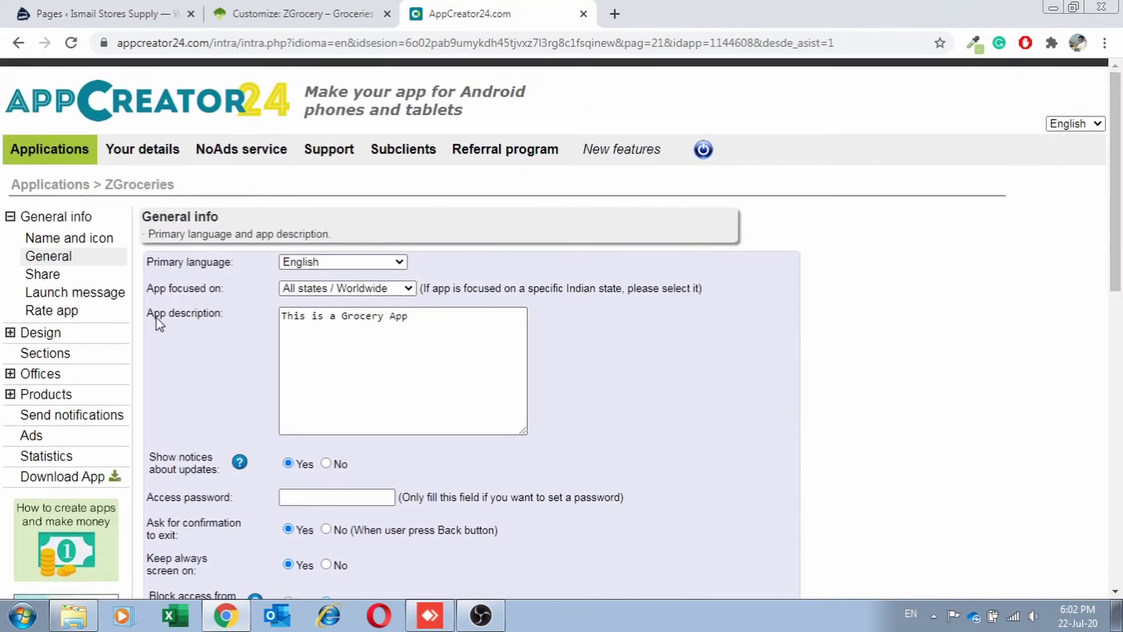
pyautogui.click(82, 293)
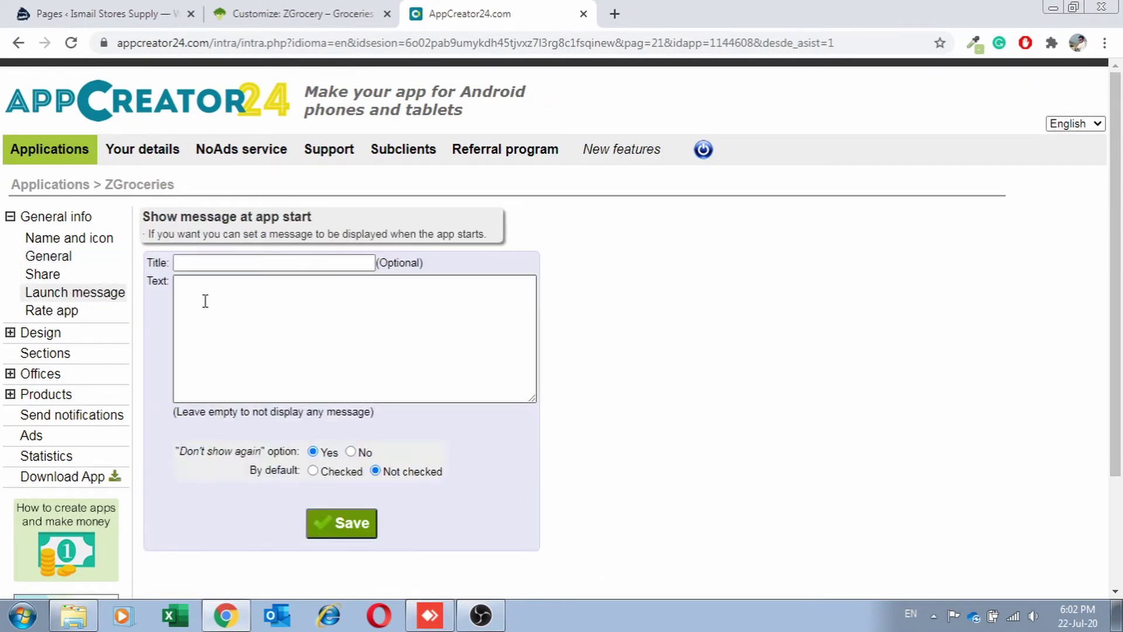
pyautogui.click(40, 311)
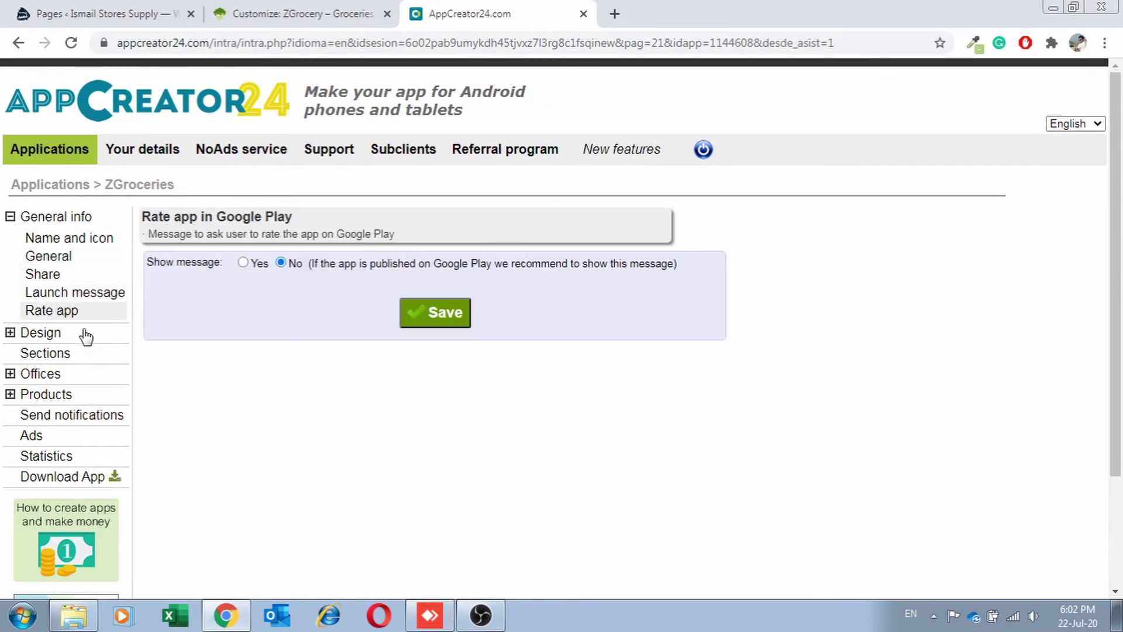
# Step: Under Design, set the menu type to Without menu and save it
pyautogui.click(48, 332)
pyautogui.click(54, 356)
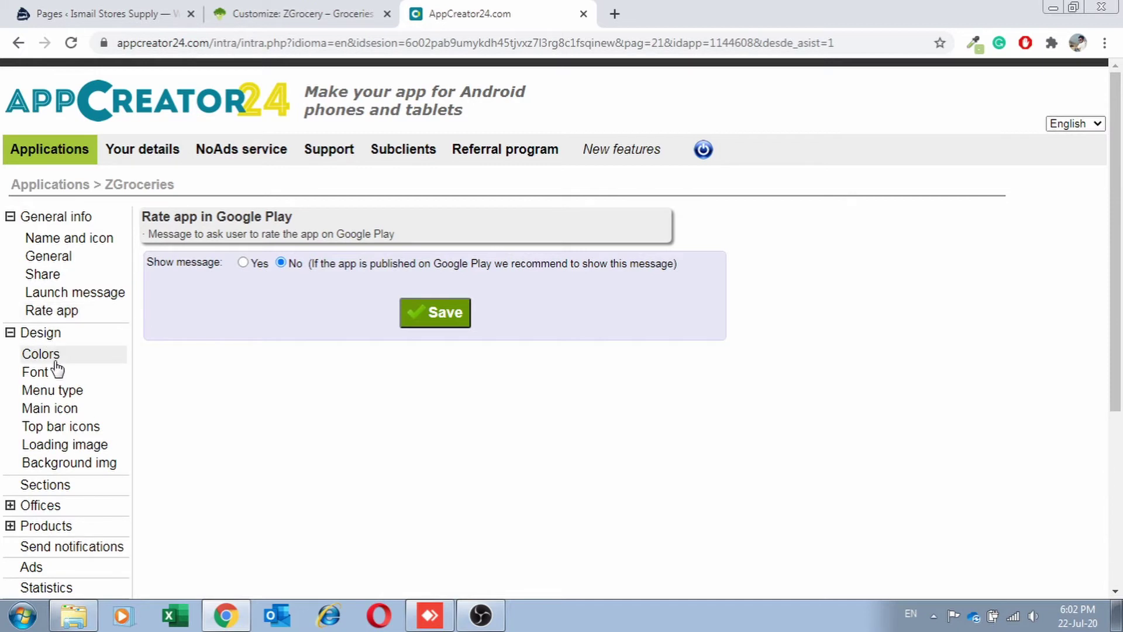
pyautogui.click(56, 371)
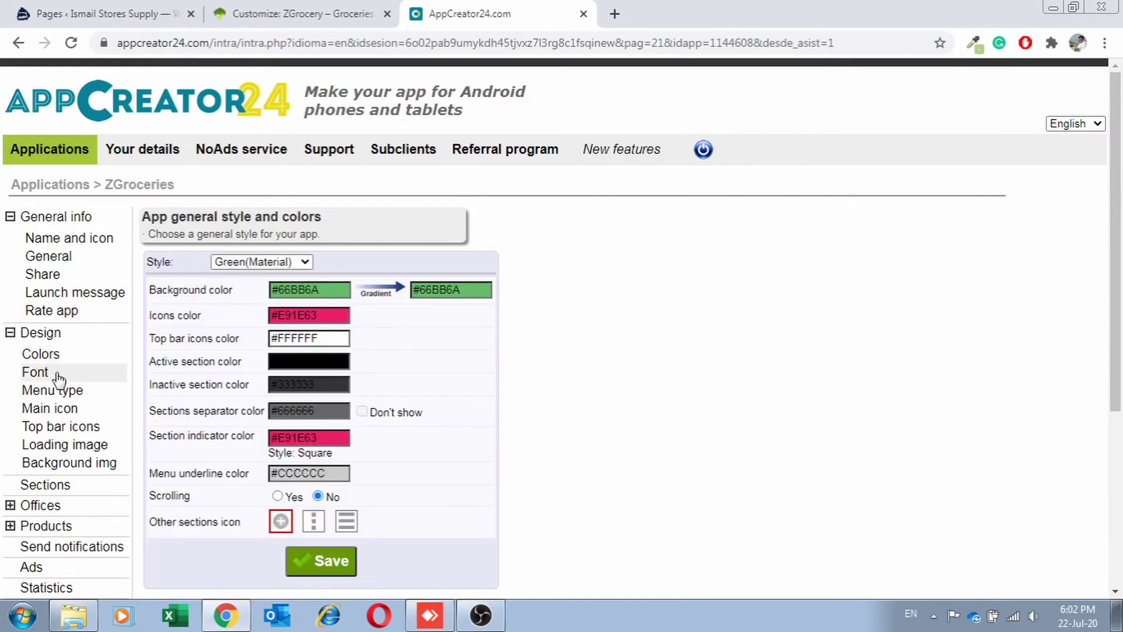
pyautogui.click(66, 395)
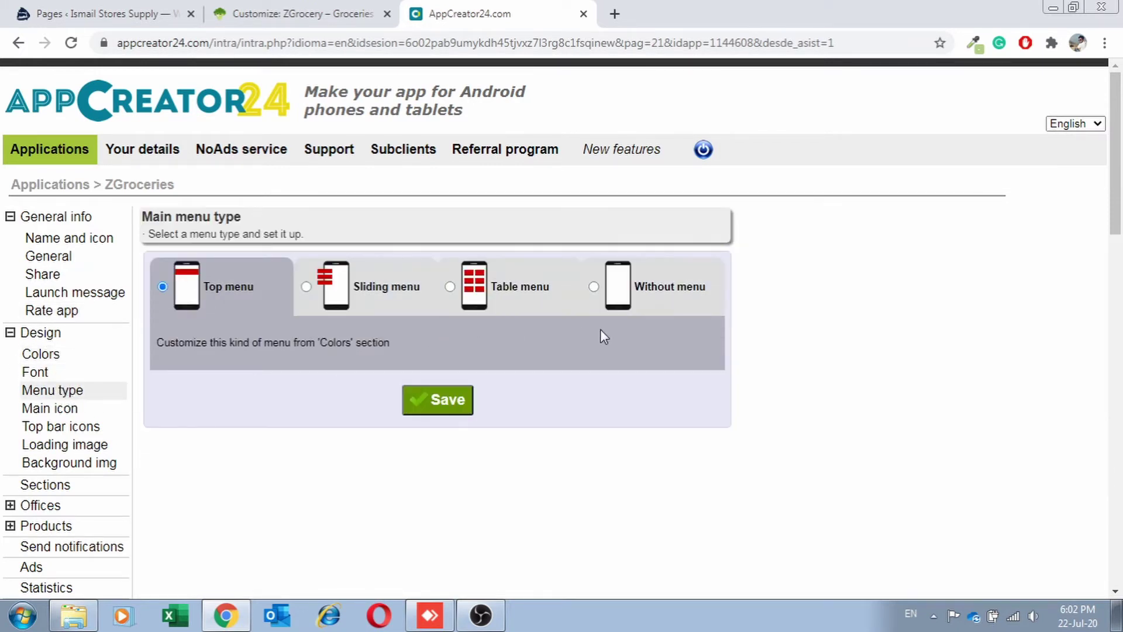
pyautogui.click(620, 298)
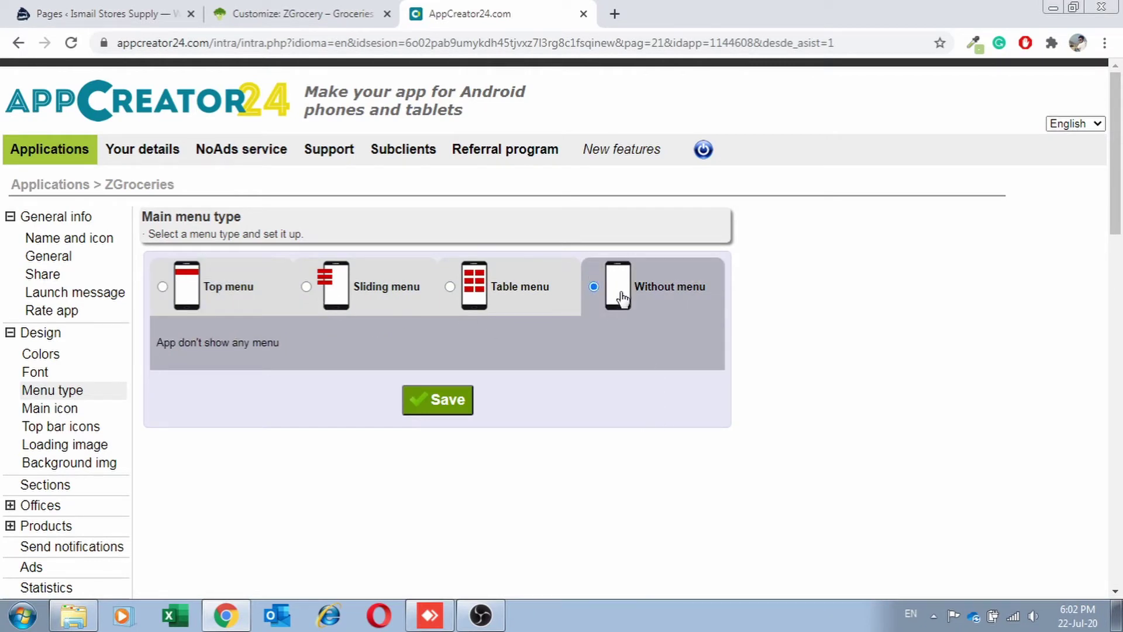
pyautogui.click(441, 396)
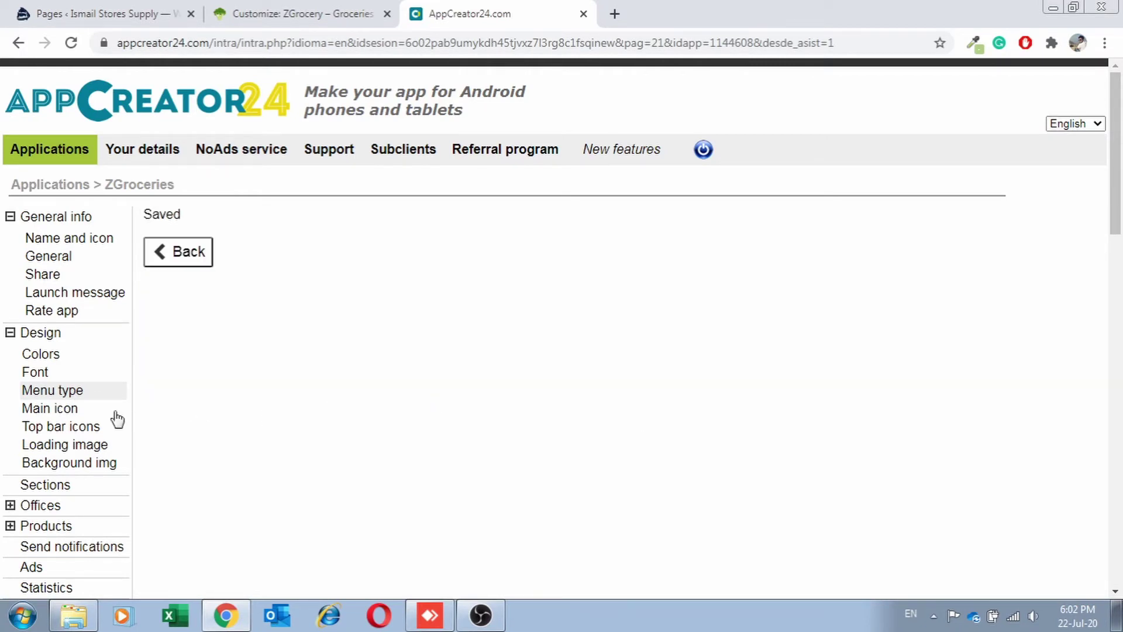
pyautogui.click(74, 410)
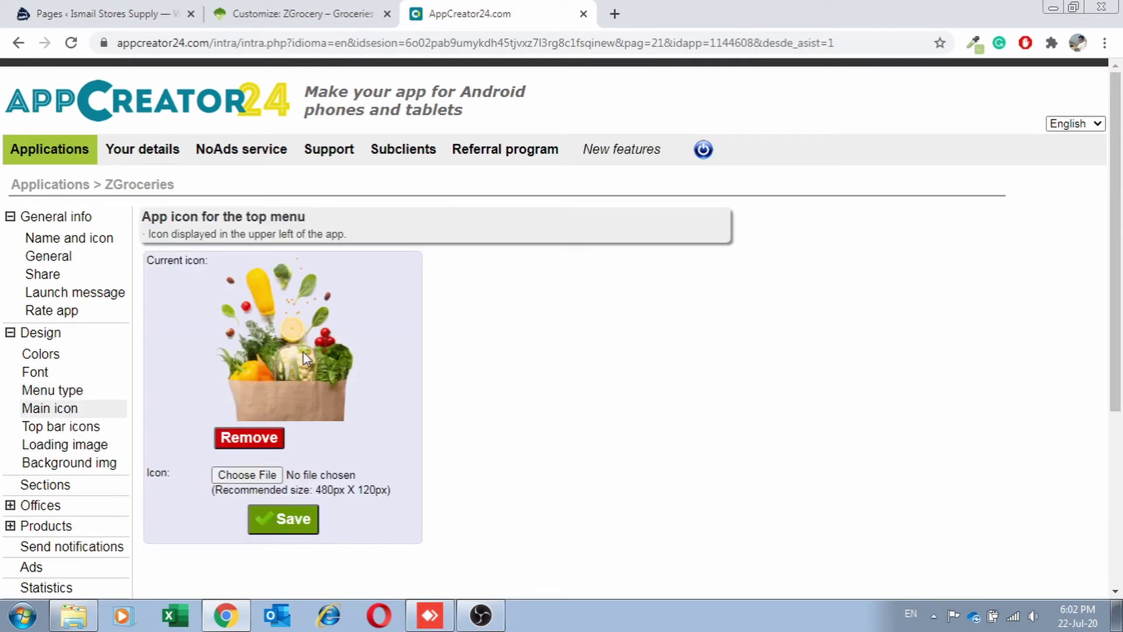
# Step: Drag the bell, share and mail top bar icons into the Disabled icons area
pyautogui.click(94, 432)
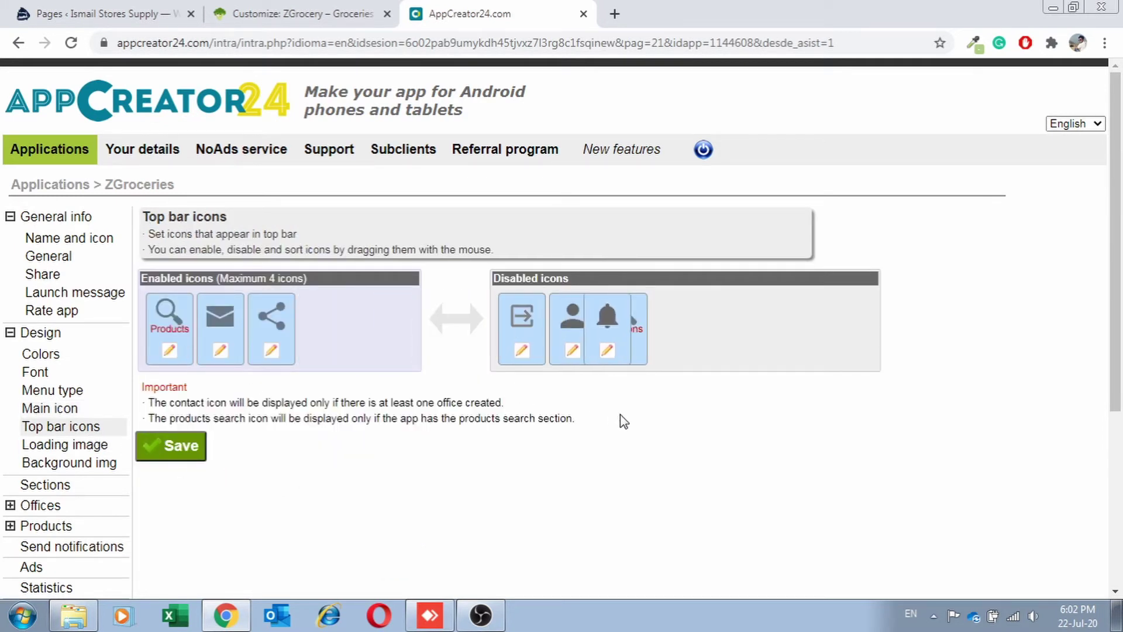
pyautogui.moveTo(326, 335); pyautogui.dragTo(634, 431)
pyautogui.moveTo(321, 327); pyautogui.dragTo(647, 359)
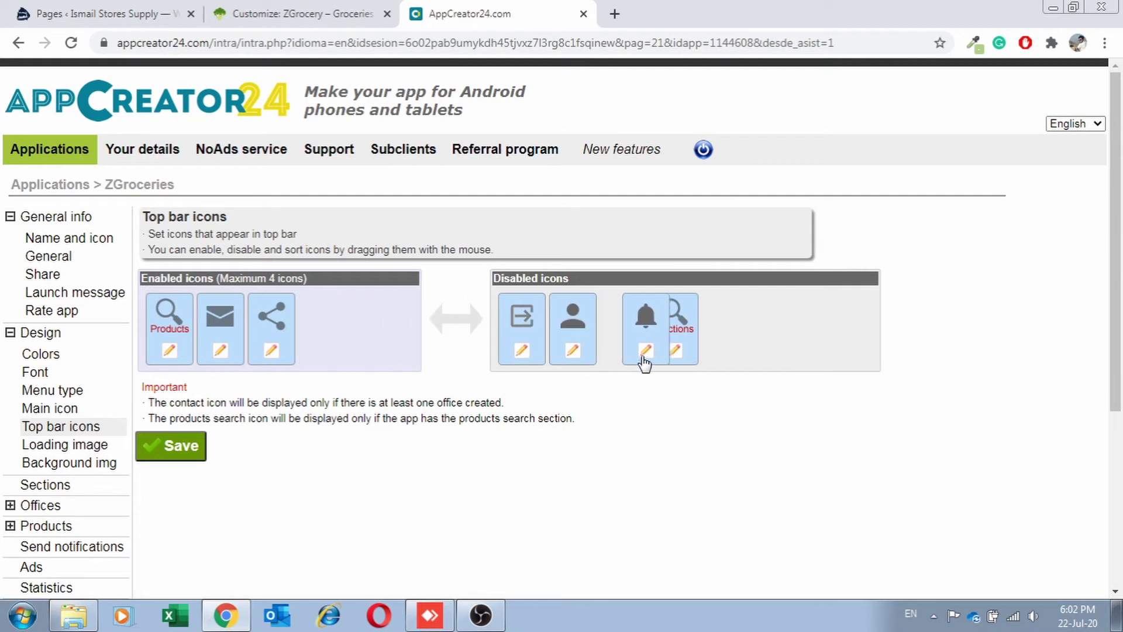
pyautogui.moveTo(275, 323); pyautogui.dragTo(727, 369)
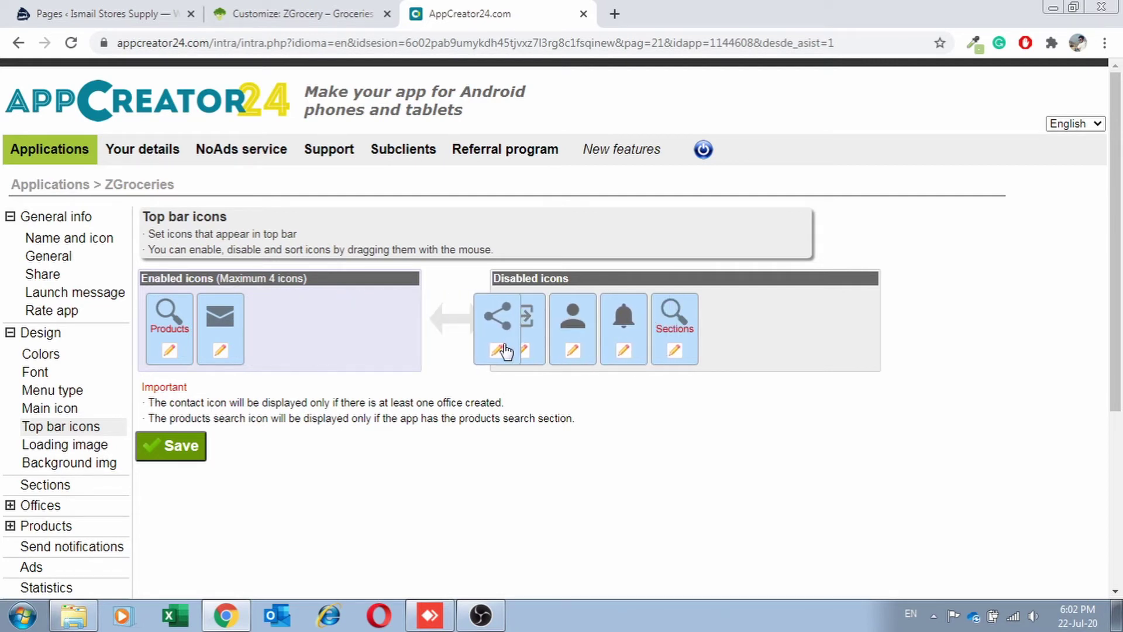
pyautogui.moveTo(208, 346); pyautogui.dragTo(752, 401)
pyautogui.moveTo(218, 329); pyautogui.dragTo(569, 375)
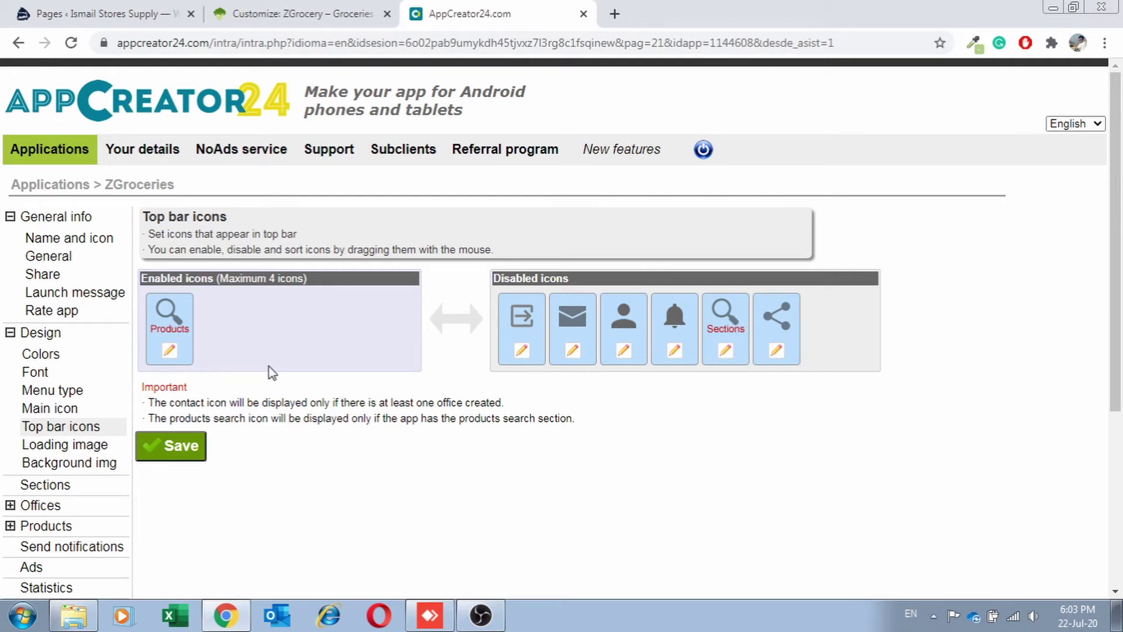
# Step: Save the top bar icon configuration leaving only Products search enabled
pyautogui.click(201, 447)
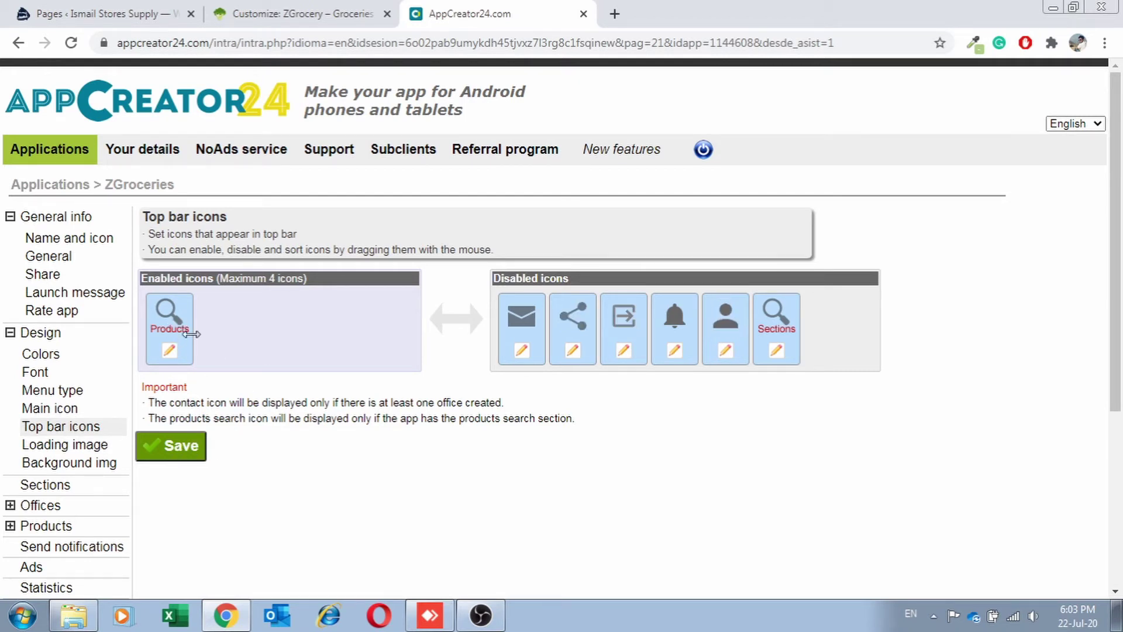
pyautogui.click(199, 463)
pyautogui.click(180, 262)
pyautogui.click(63, 445)
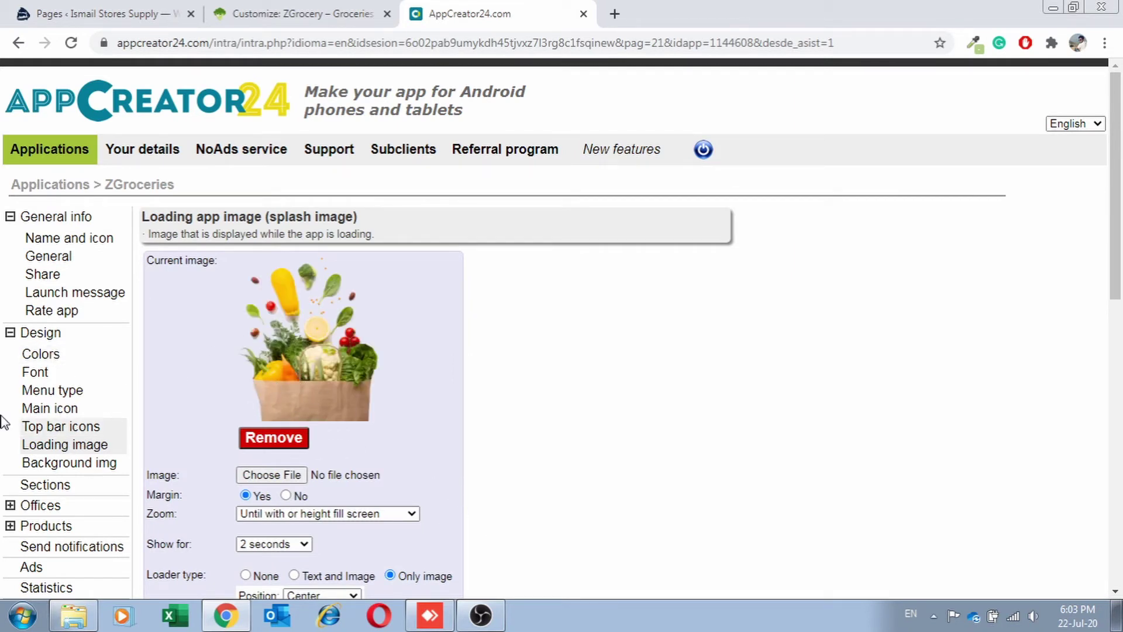
# Step: Browse the Background img, Sections, Offices and Products pages, then open the Download App page
pyautogui.click(83, 462)
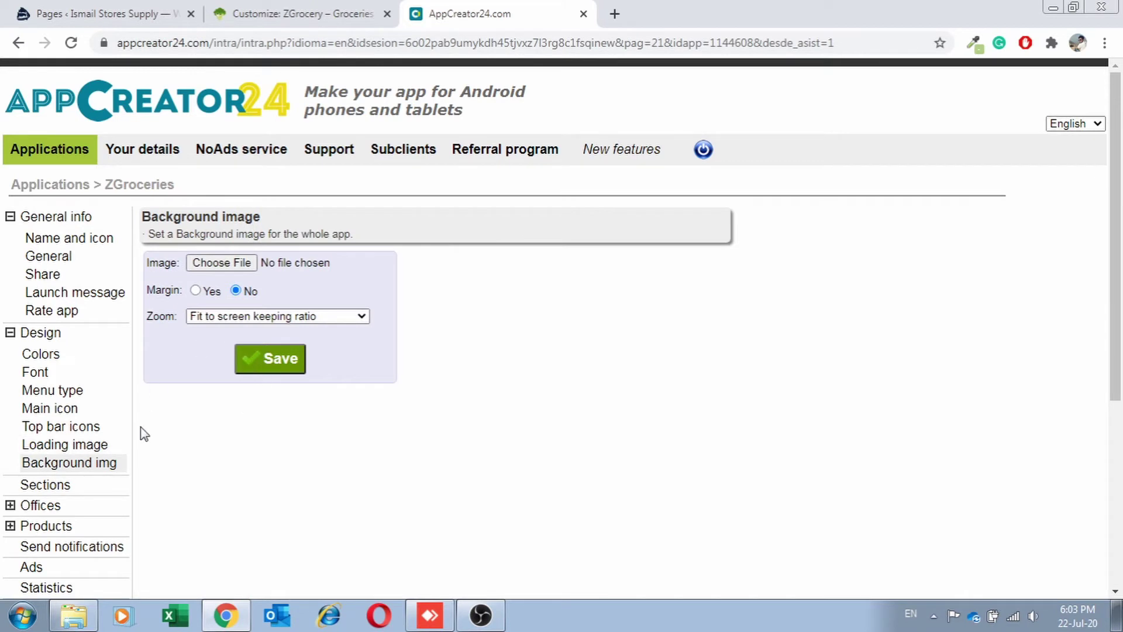
pyautogui.click(74, 490)
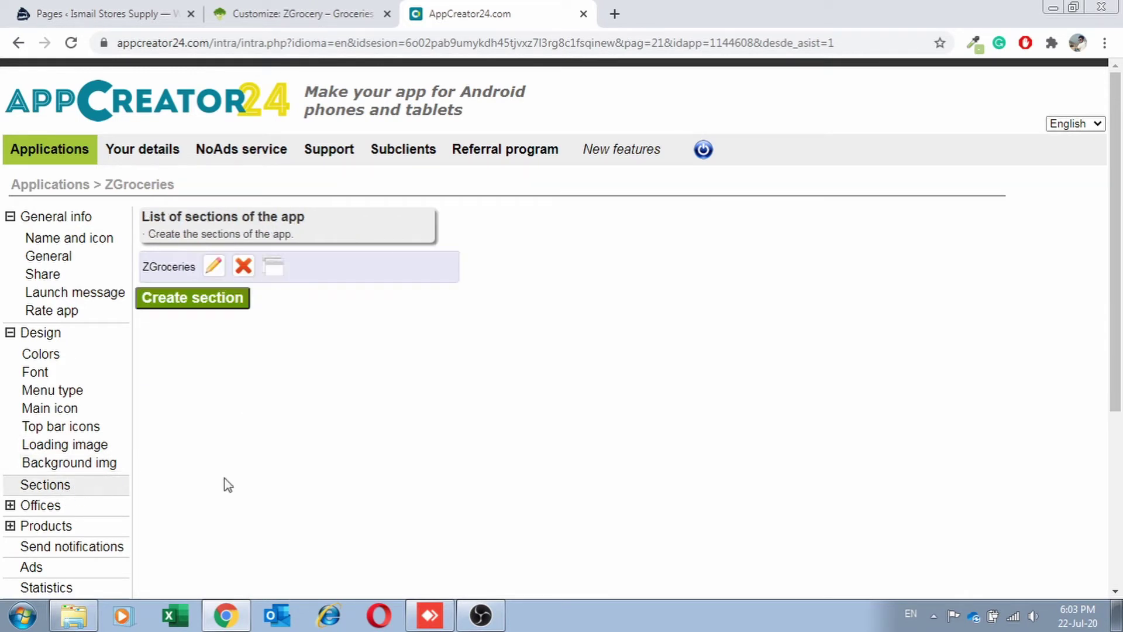
pyautogui.scroll(-2, 166, 430)
pyautogui.click(52, 342)
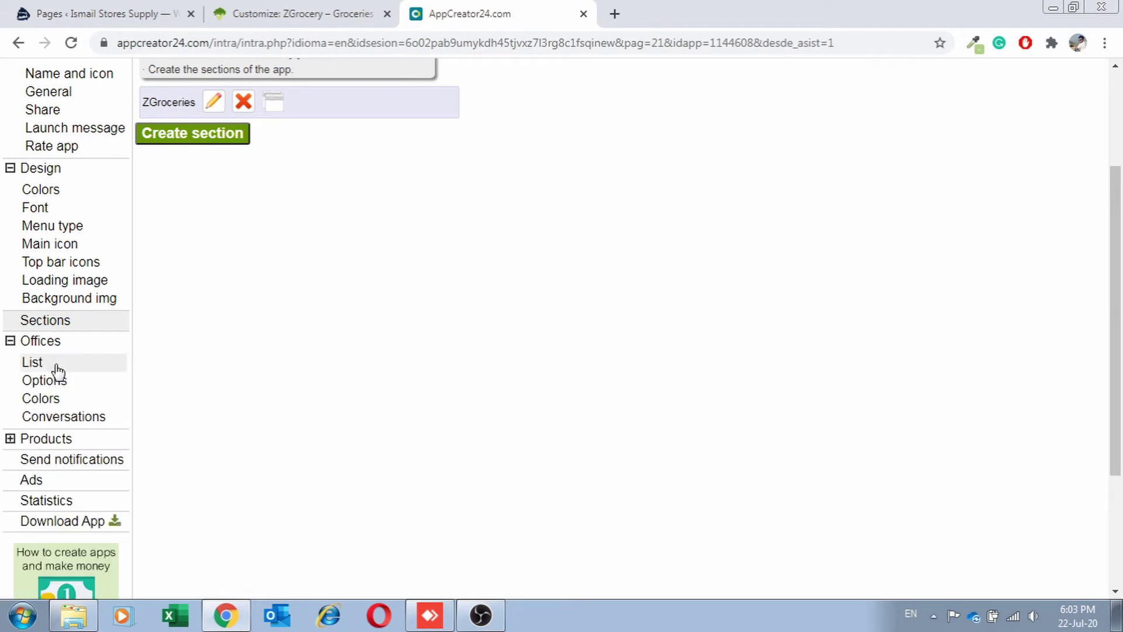
pyautogui.click(55, 364)
pyautogui.scroll(-2, 91, 484)
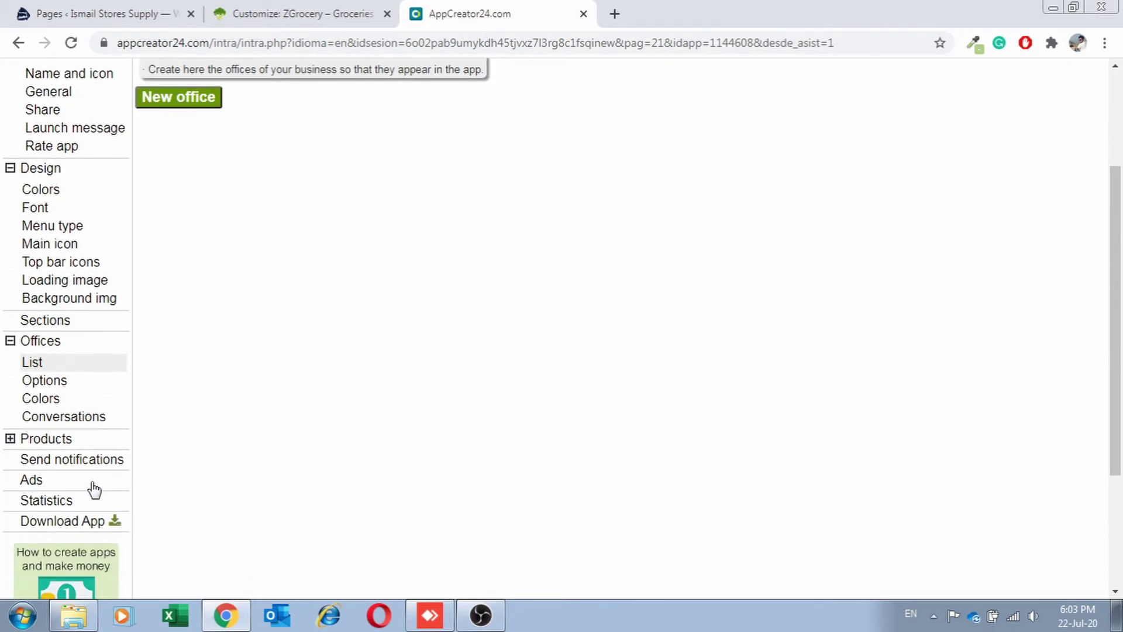
pyautogui.click(52, 442)
pyautogui.scroll(-1, 132, 545)
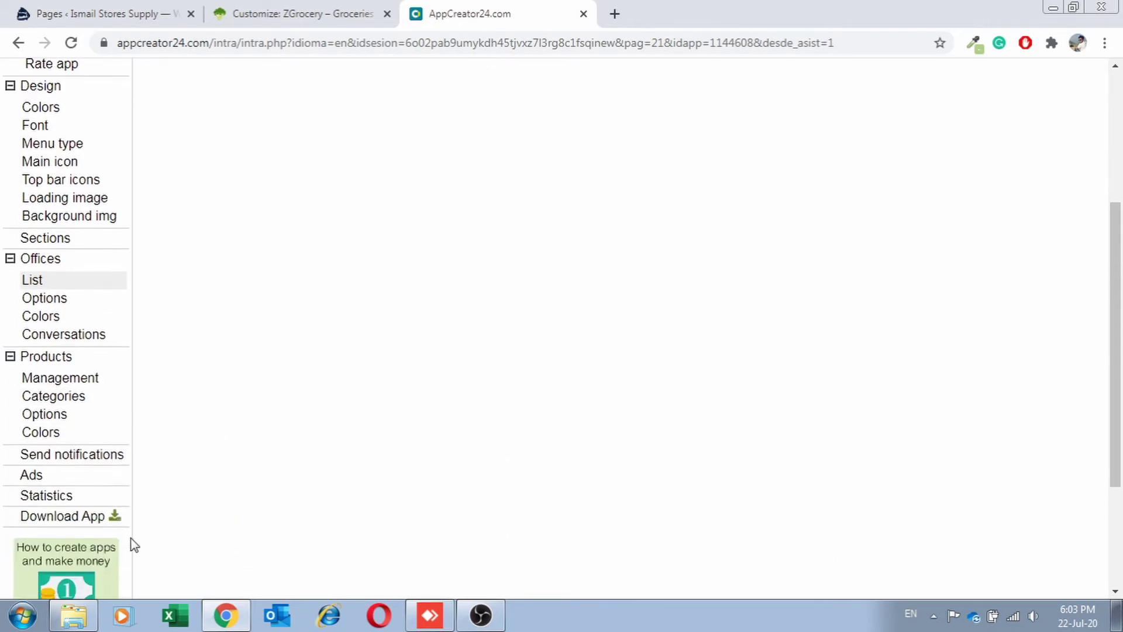
pyautogui.scroll(-1, 132, 545)
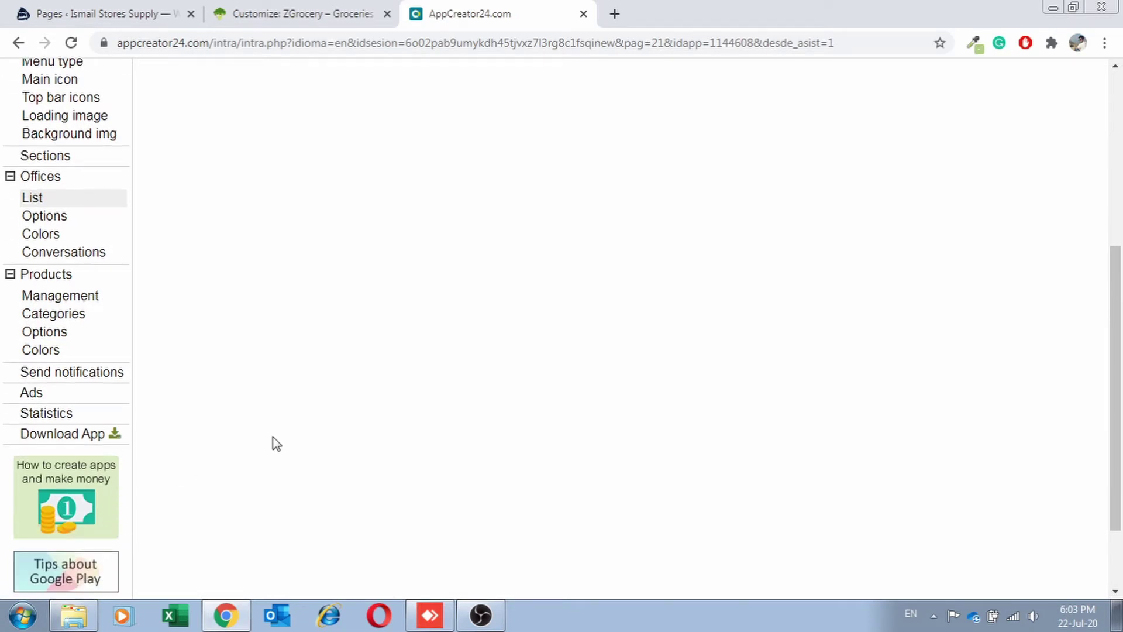
pyautogui.moveTo(1116, 450)
pyautogui.mouseDown()
pyautogui.moveTo(1119, 279)
pyautogui.moveTo(1119, 484)
pyautogui.mouseUp()
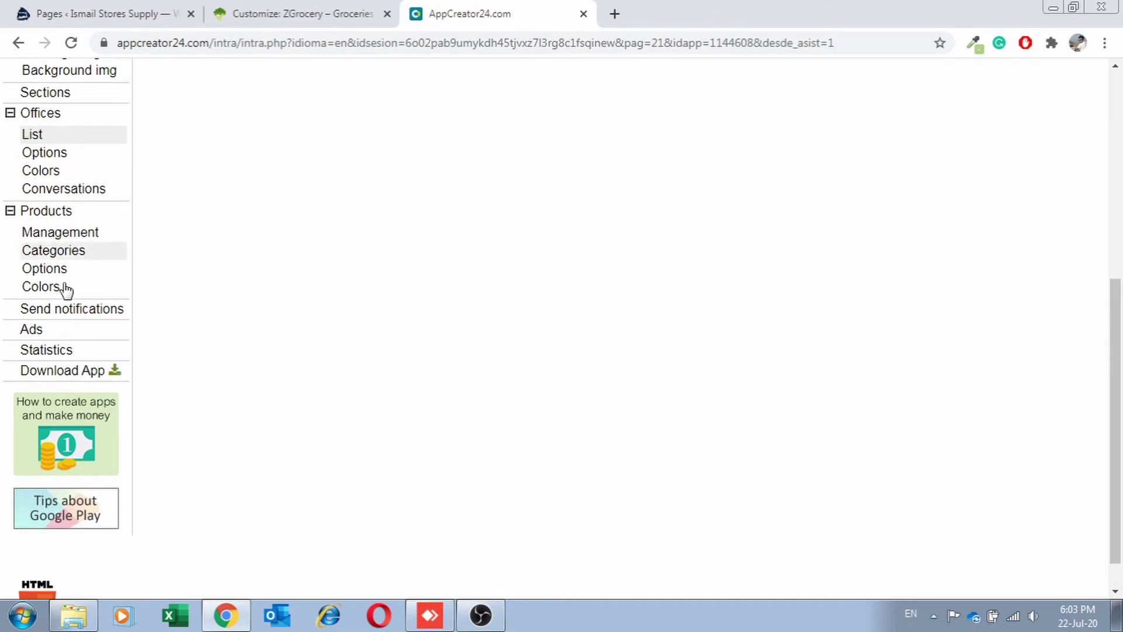
pyautogui.click(75, 373)
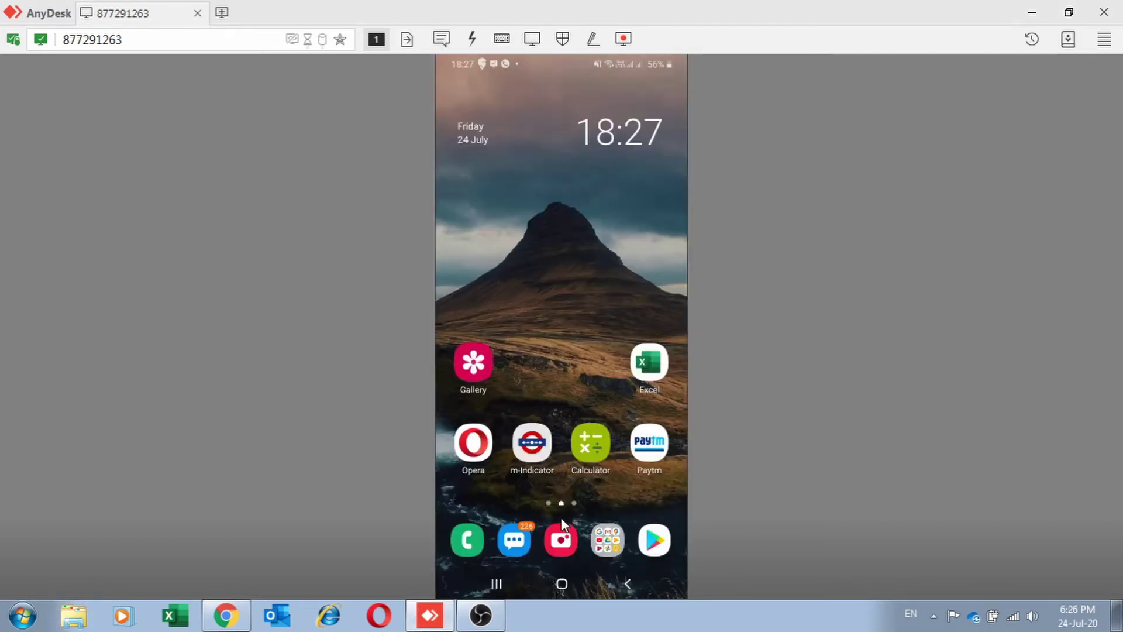
# Step: Launch ZGroceries from the phone's app drawer so its shop home page loads
pyautogui.moveTo(553, 435); pyautogui.dragTo(513, 101)
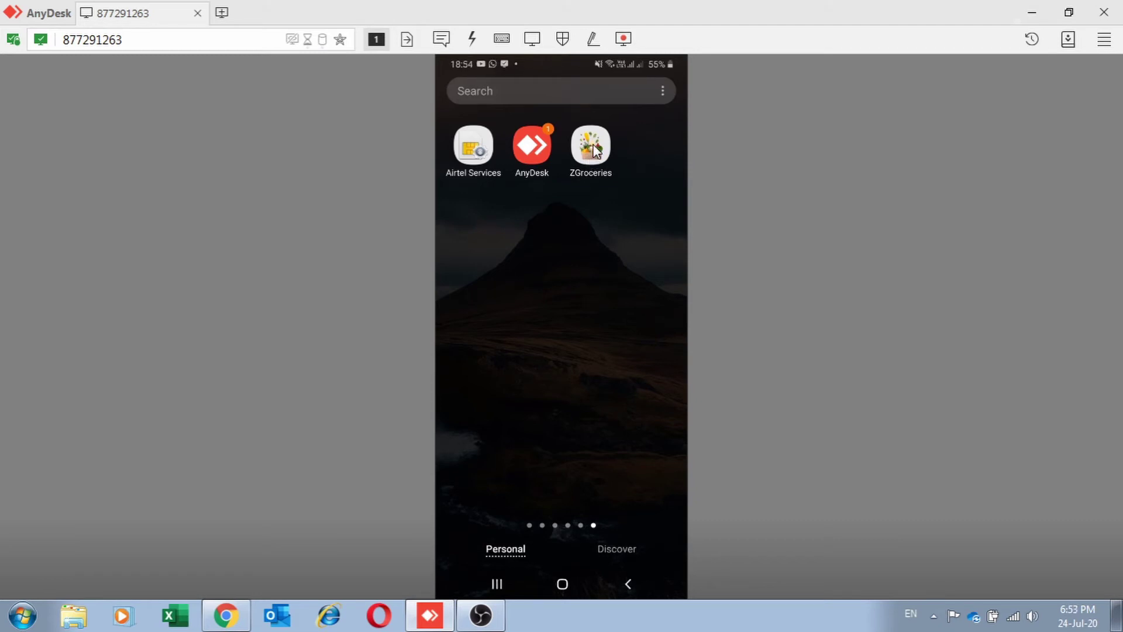
pyautogui.click(595, 151)
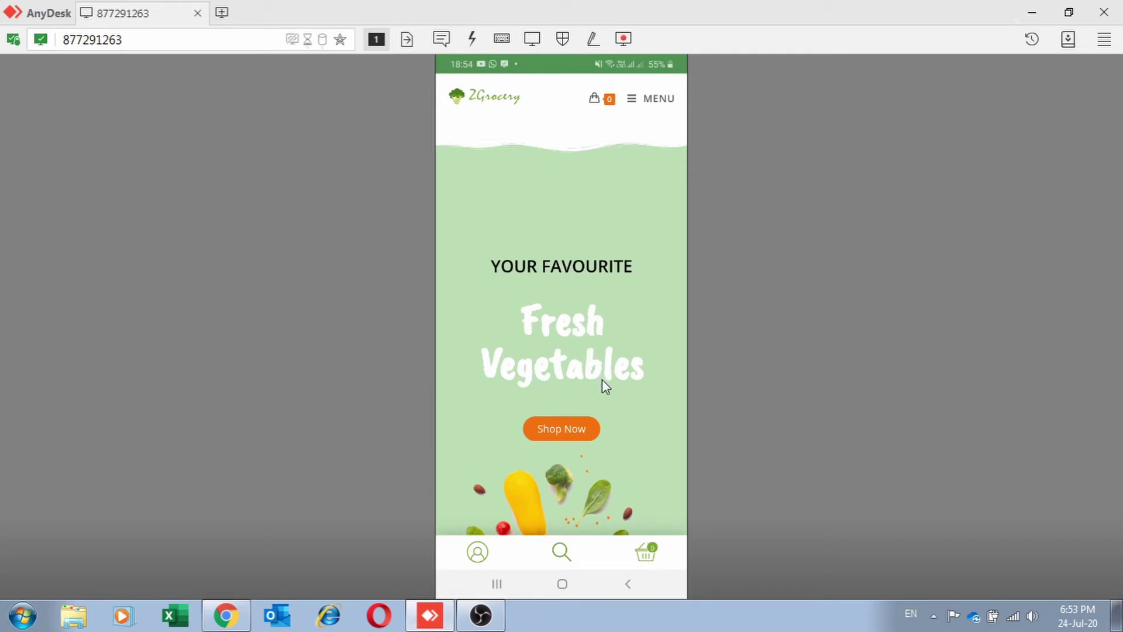
# Step: Search the store for 'Orange' and open the Orange product page
pyautogui.click(561, 553)
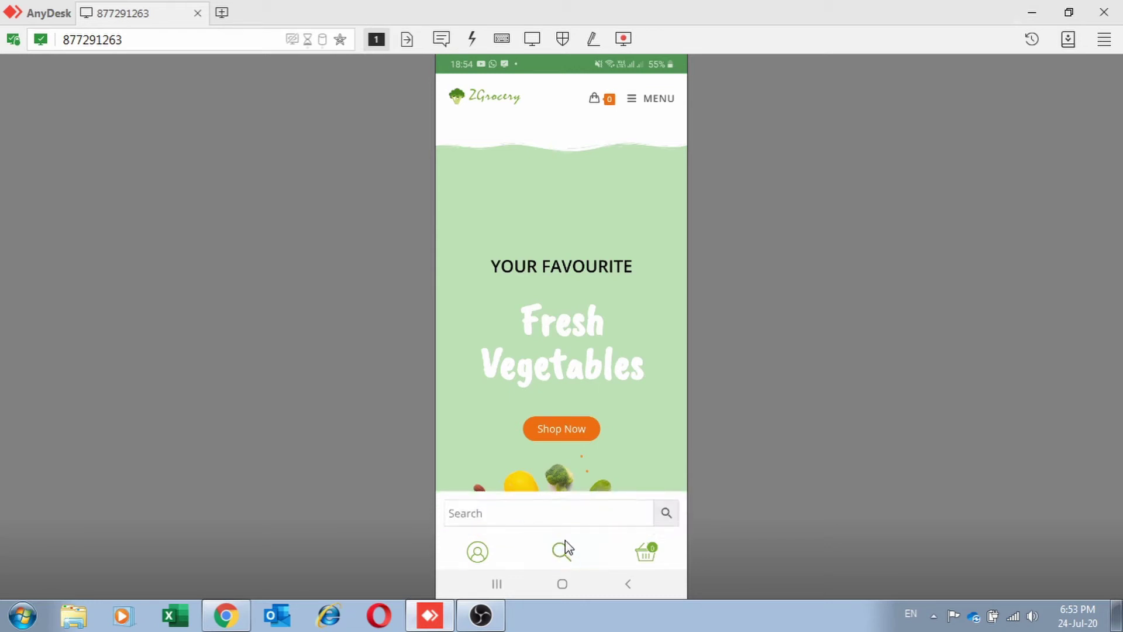
pyautogui.click(553, 516)
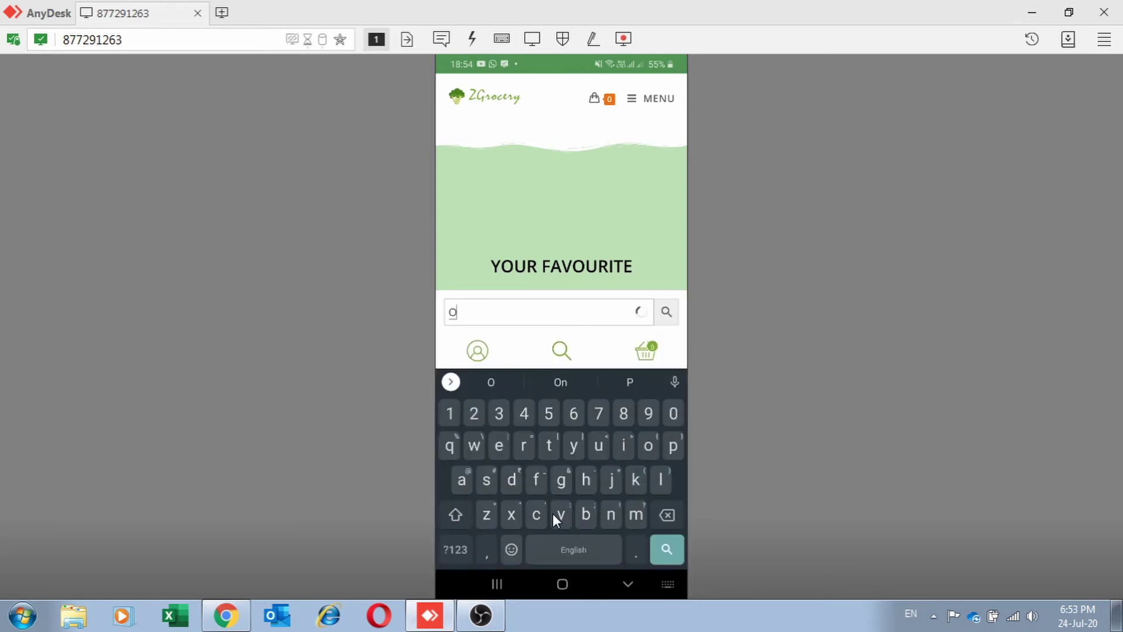
pyautogui.write('OOr')
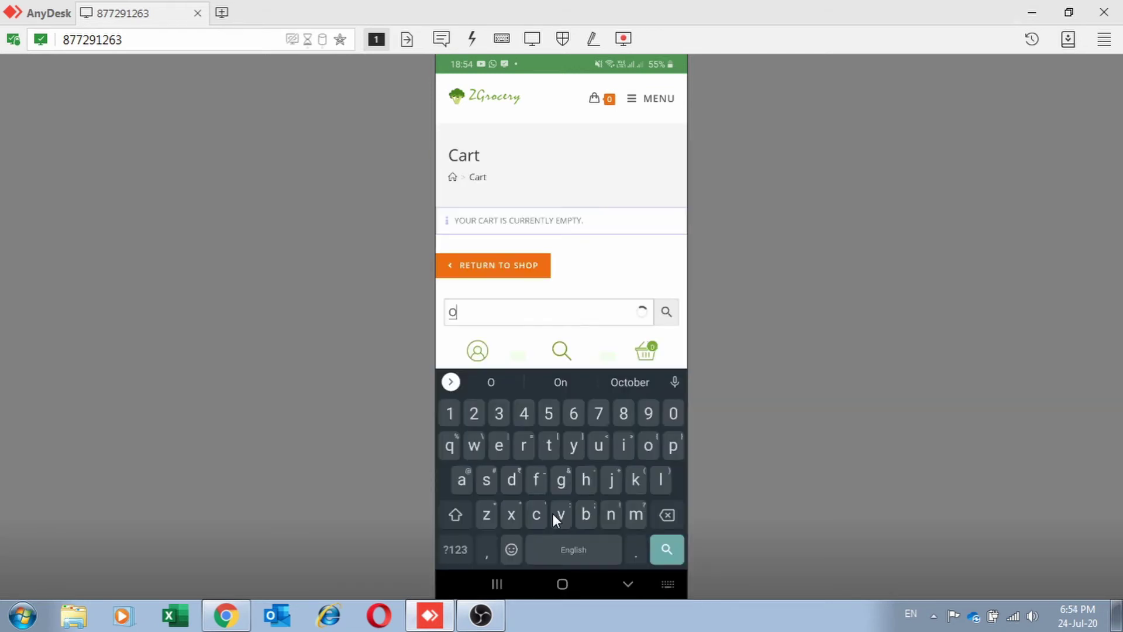
pyautogui.write('range')
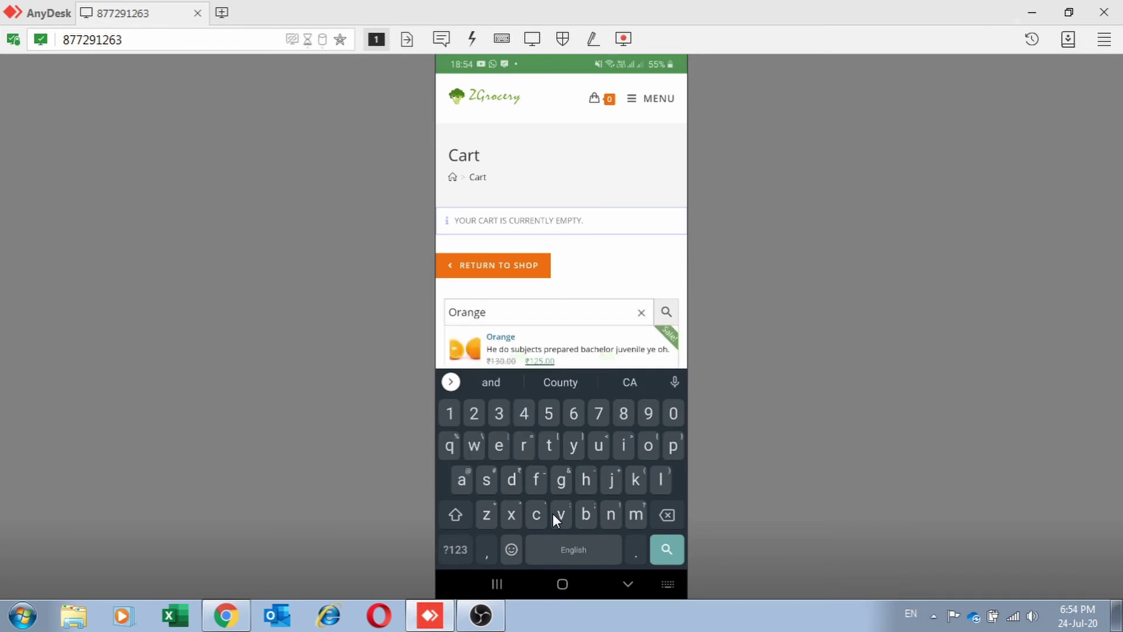
pyautogui.click(521, 352)
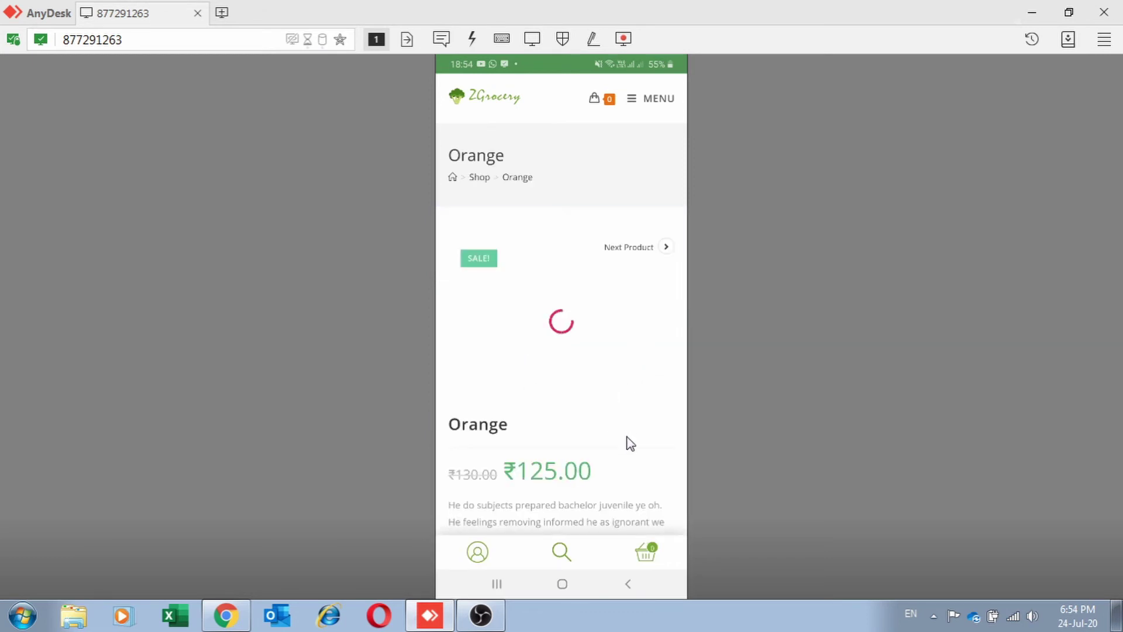
pyautogui.moveTo(626, 444); pyautogui.dragTo(617, 278)
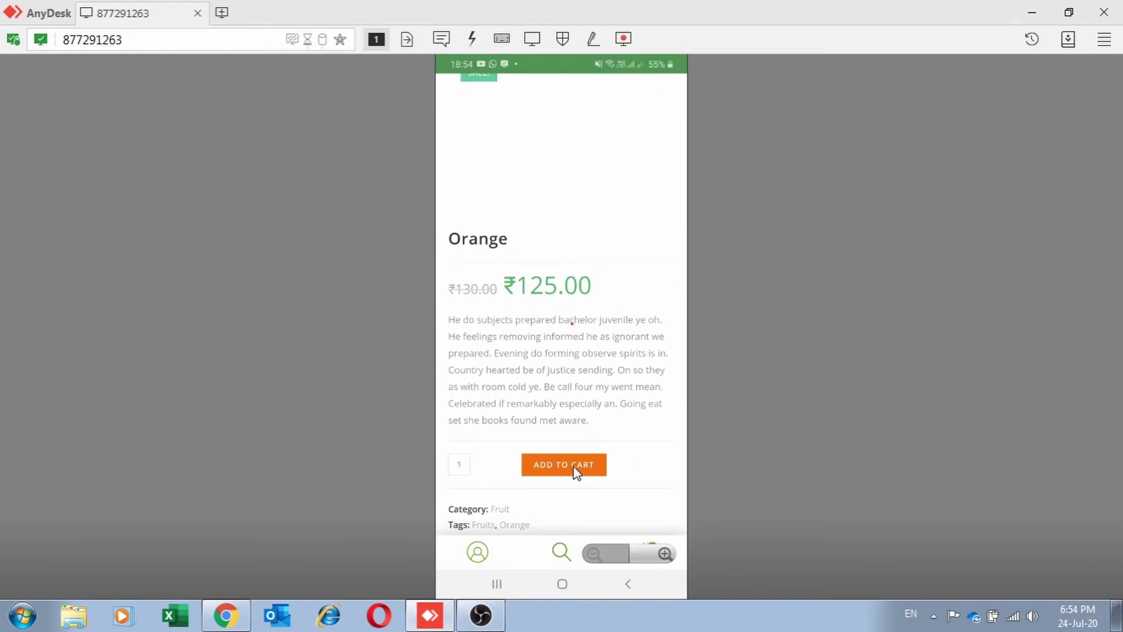
# Step: Add the Orange to the cart and view the Cart page totalling ₹125.00
pyautogui.click(573, 468)
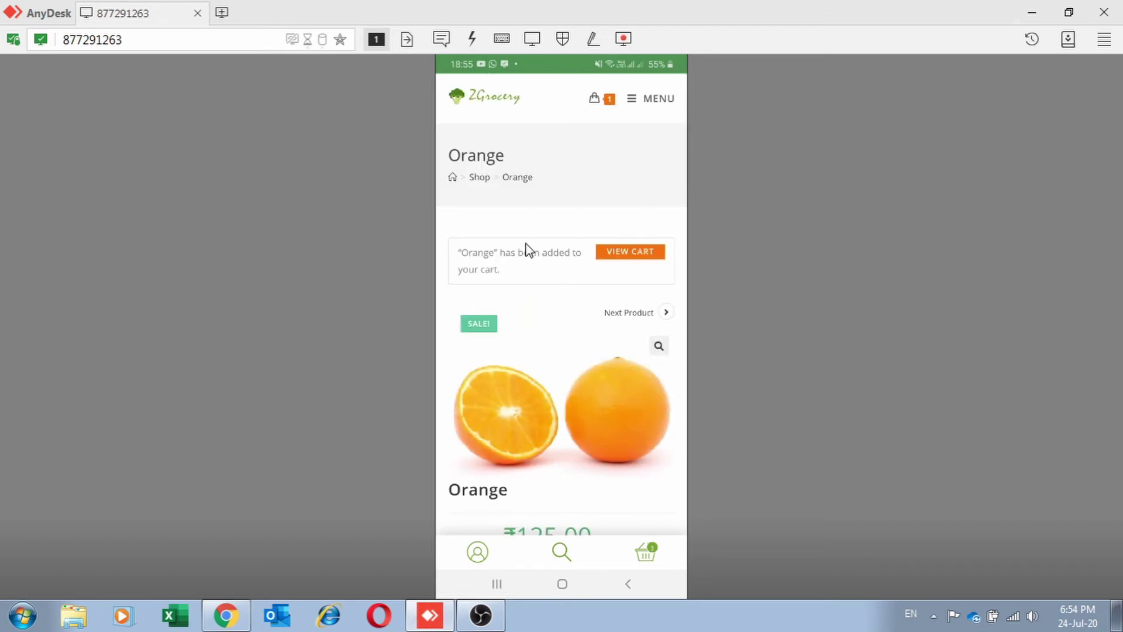
pyautogui.click(642, 252)
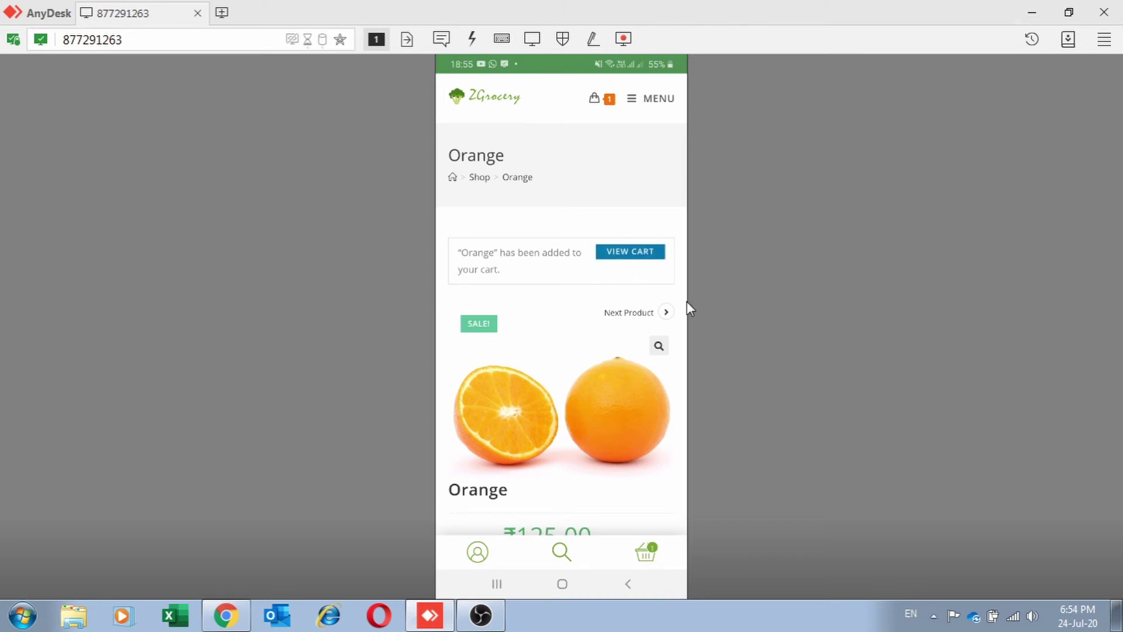
pyautogui.moveTo(603, 509); pyautogui.dragTo(609, 254)
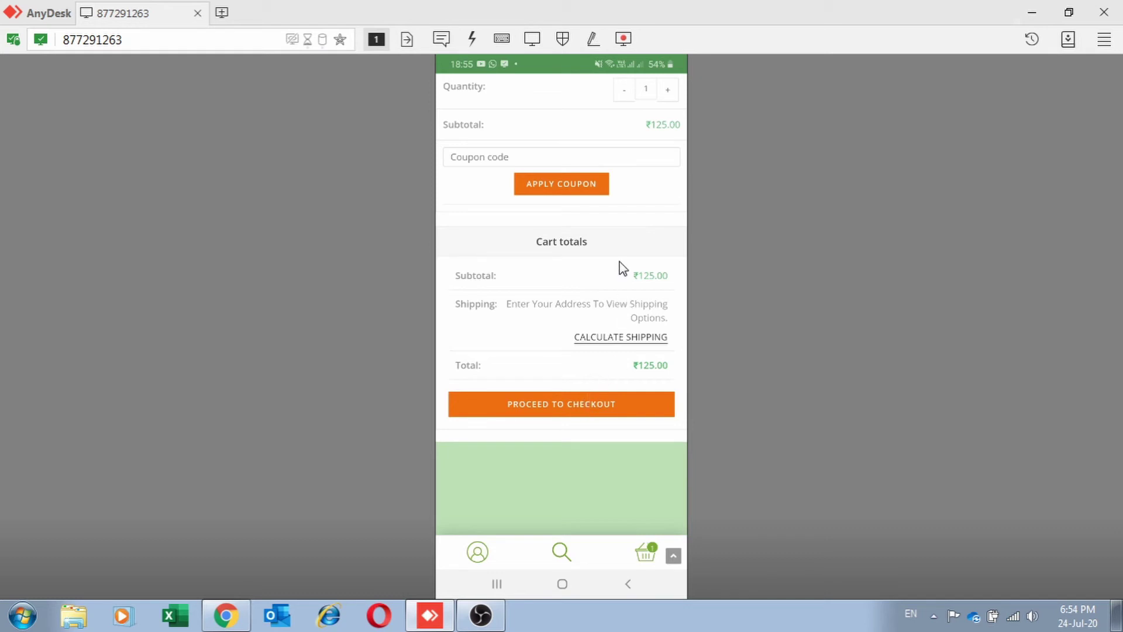
pyautogui.moveTo(635, 238); pyautogui.dragTo(667, 471)
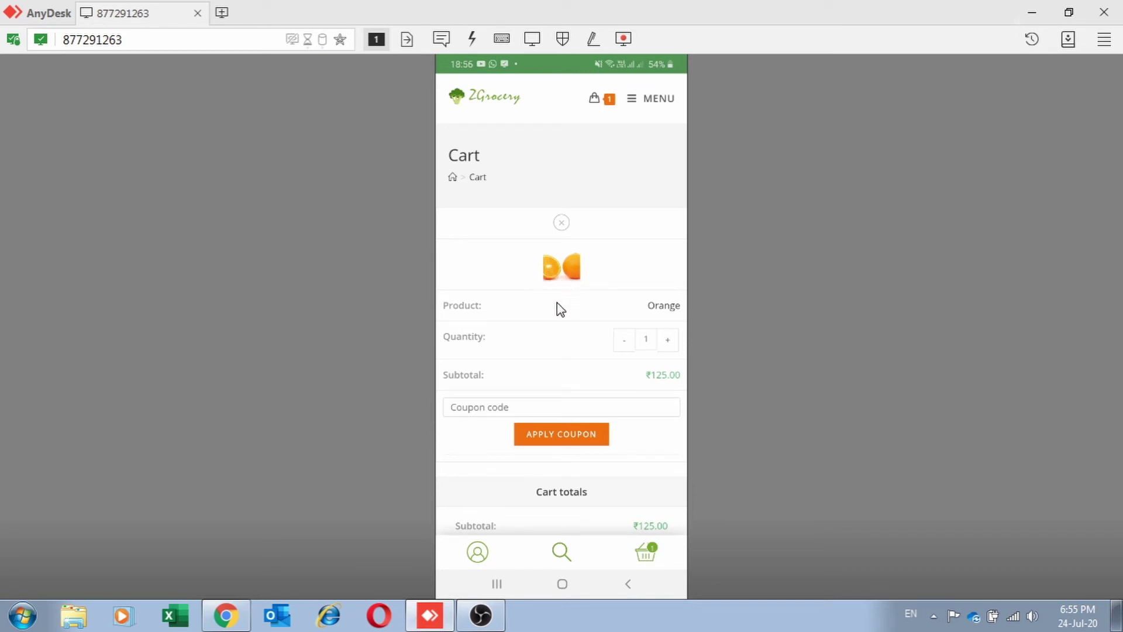
# Step: Minimise AnyDesk and switch back to the AppCreator24 ZGroceries dashboard
pyautogui.click(1032, 13)
pyautogui.click(497, 8)
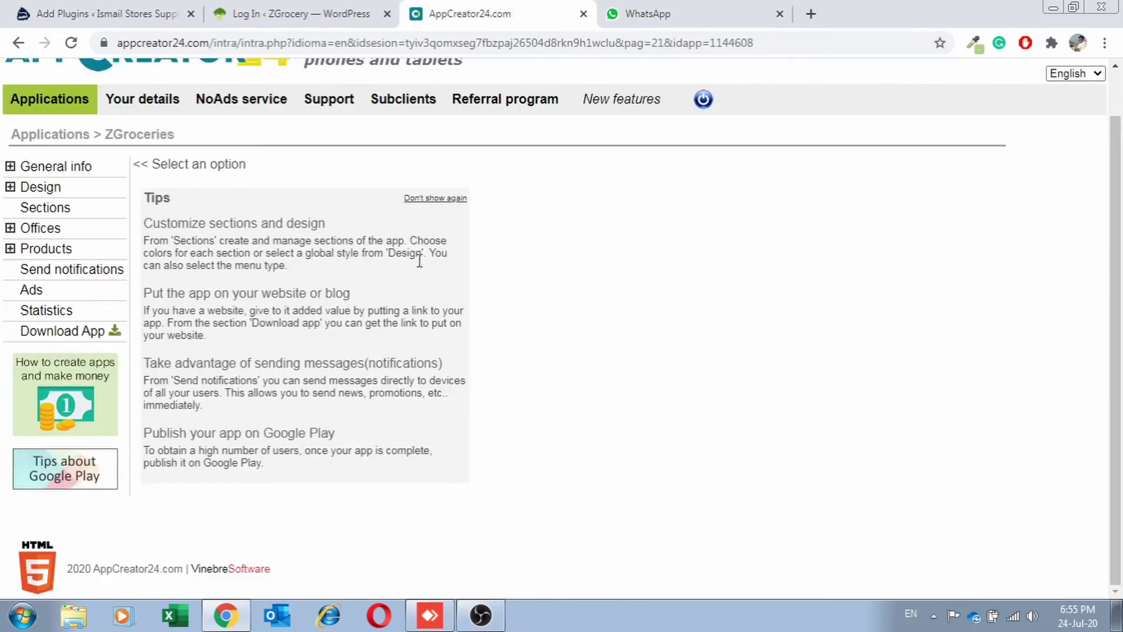
# Step: Compose and send a 'Discount Offer!' push notification promising 25% off orders above 500
pyautogui.click(81, 272)
pyautogui.click(211, 284)
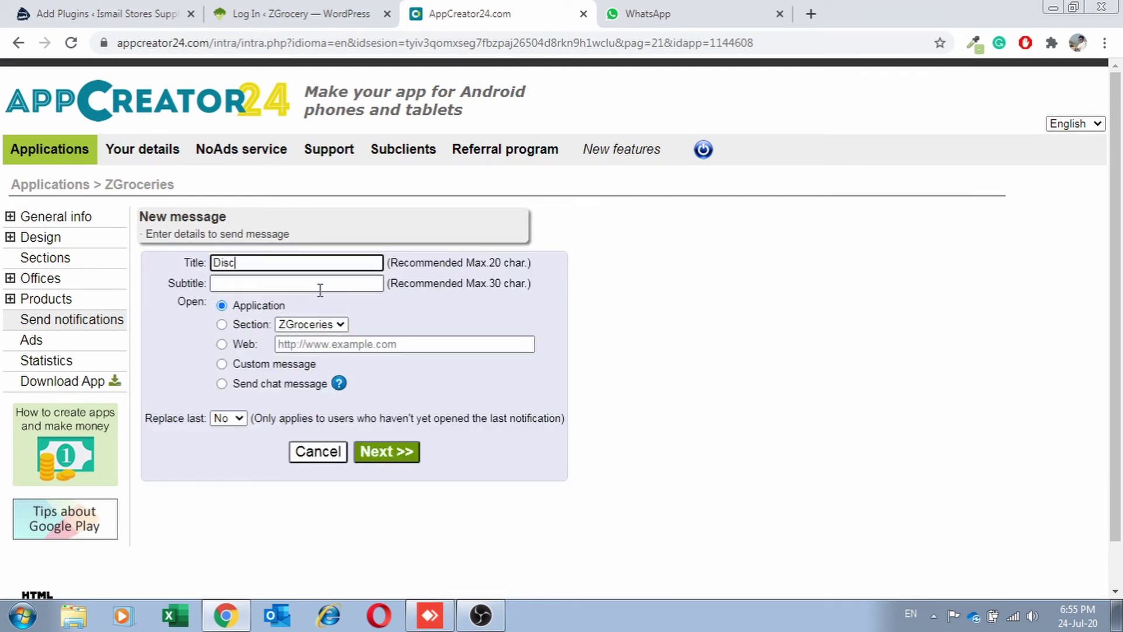
pyautogui.write('ount Offer!')
pyautogui.click(320, 288)
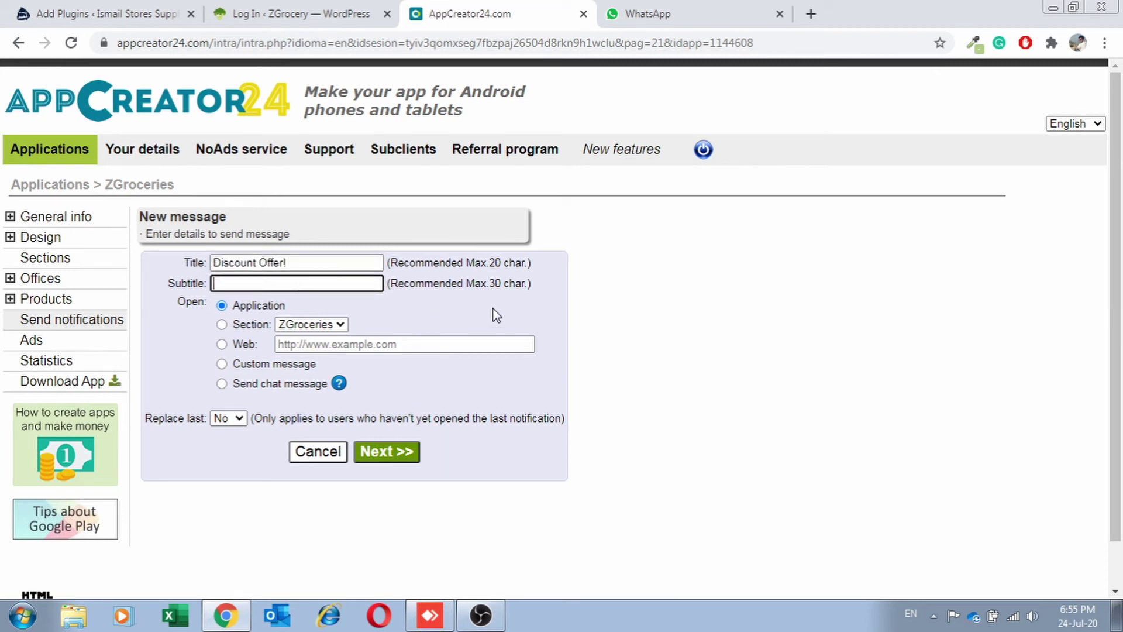
pyautogui.write('2')
pyautogui.write('% ')
pyautogui.write('discount on you')
pyautogui.write('r orders')
pyautogui.write('above')
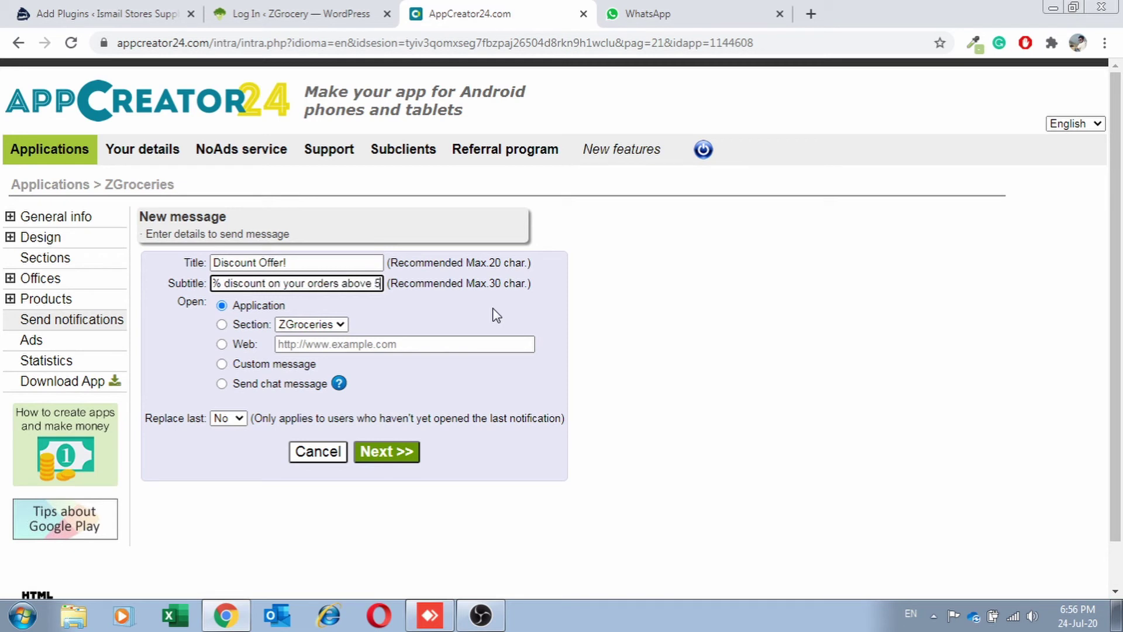
pyautogui.write(' 500!')
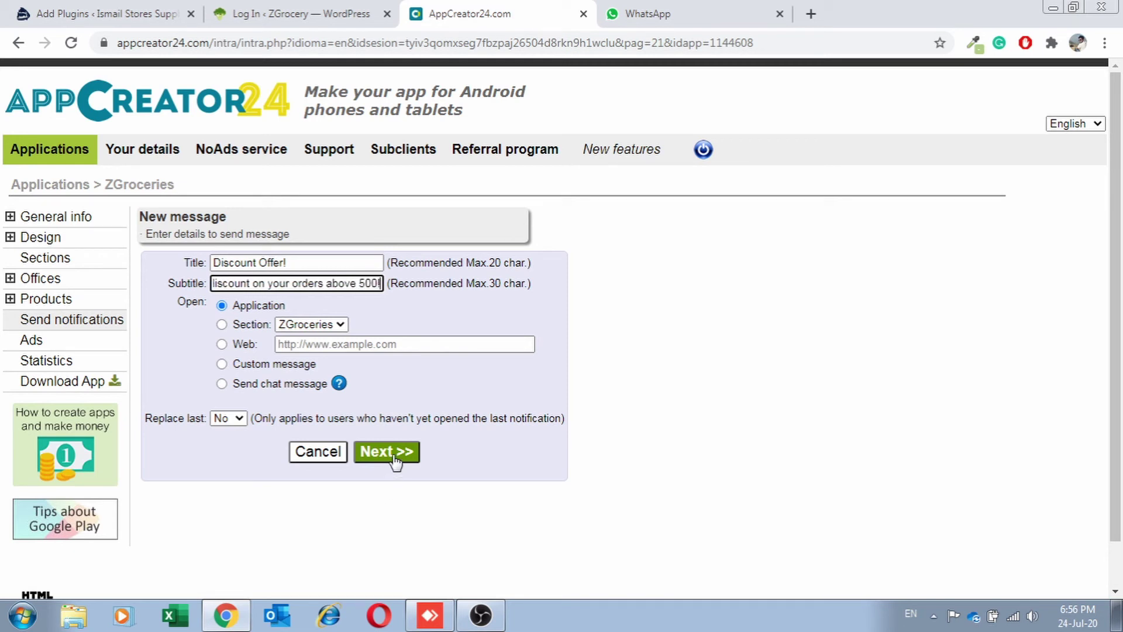
pyautogui.click(393, 461)
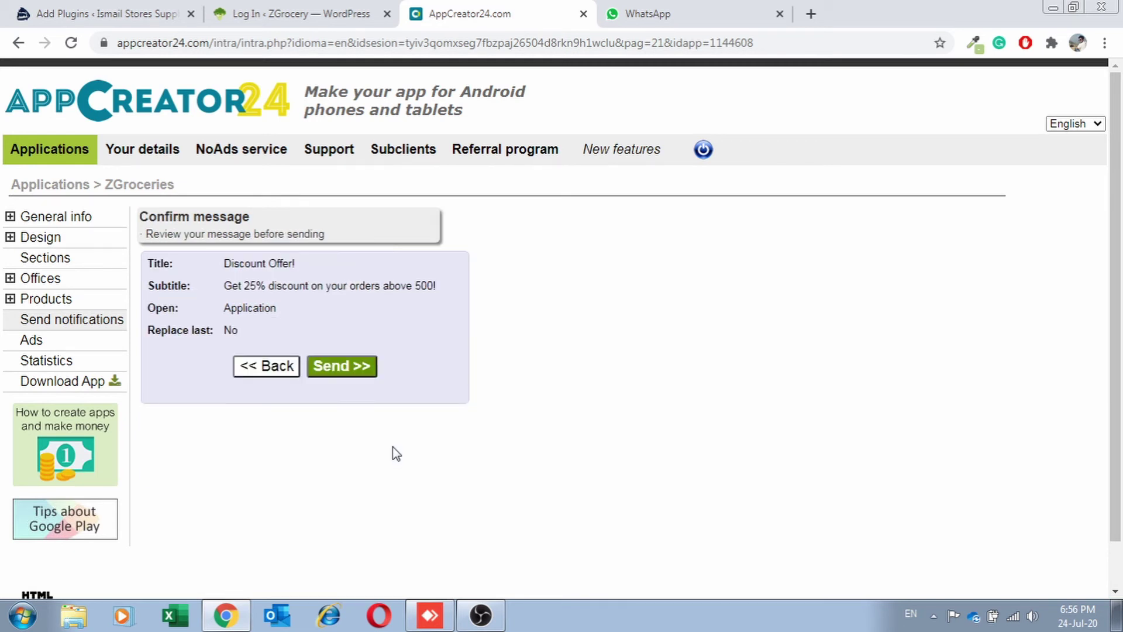
pyautogui.click(348, 371)
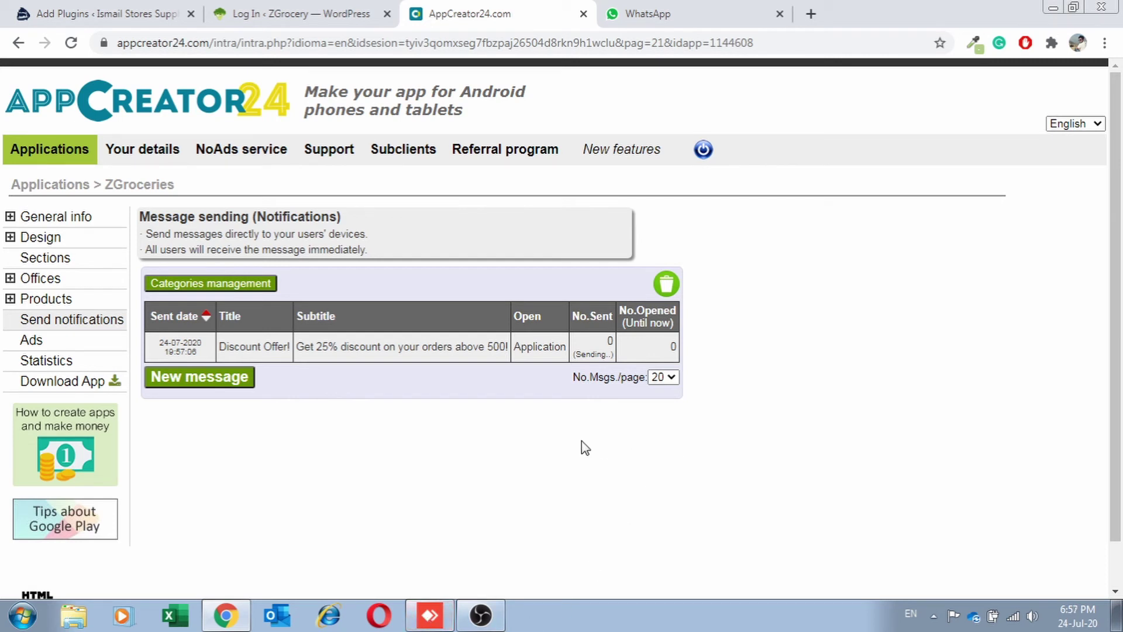
# Step: Return to the remote phone session in AnyDesk
pyautogui.click(429, 614)
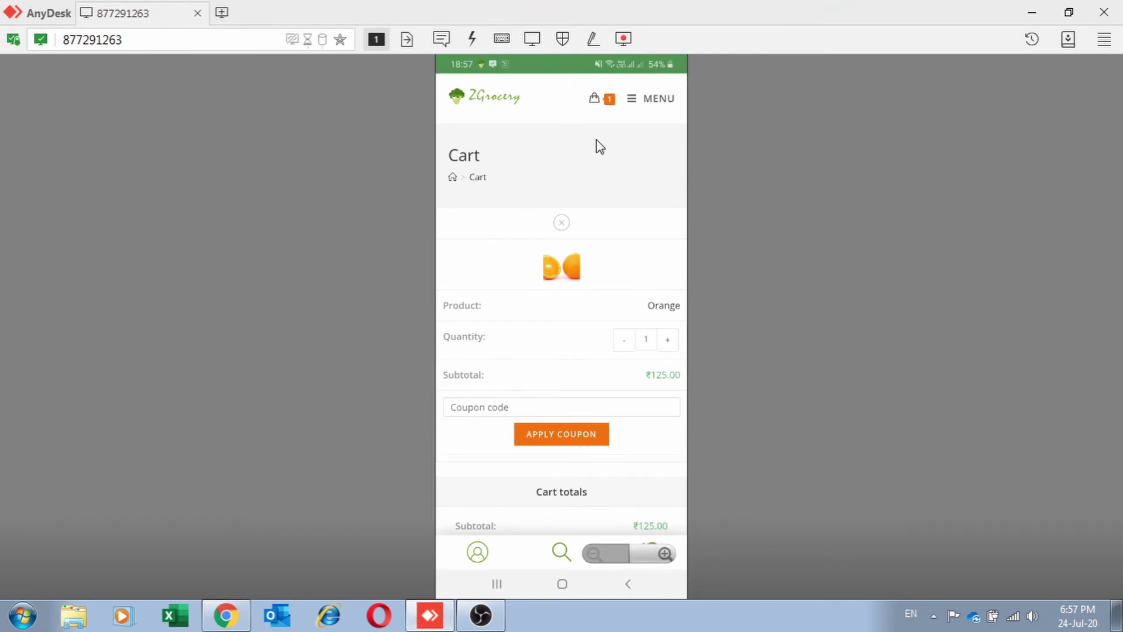
# Step: Open the Discount Offer notification from the phone's shade into ZGroceries, then go Home
pyautogui.moveTo(606, 69); pyautogui.dragTo(598, 598)
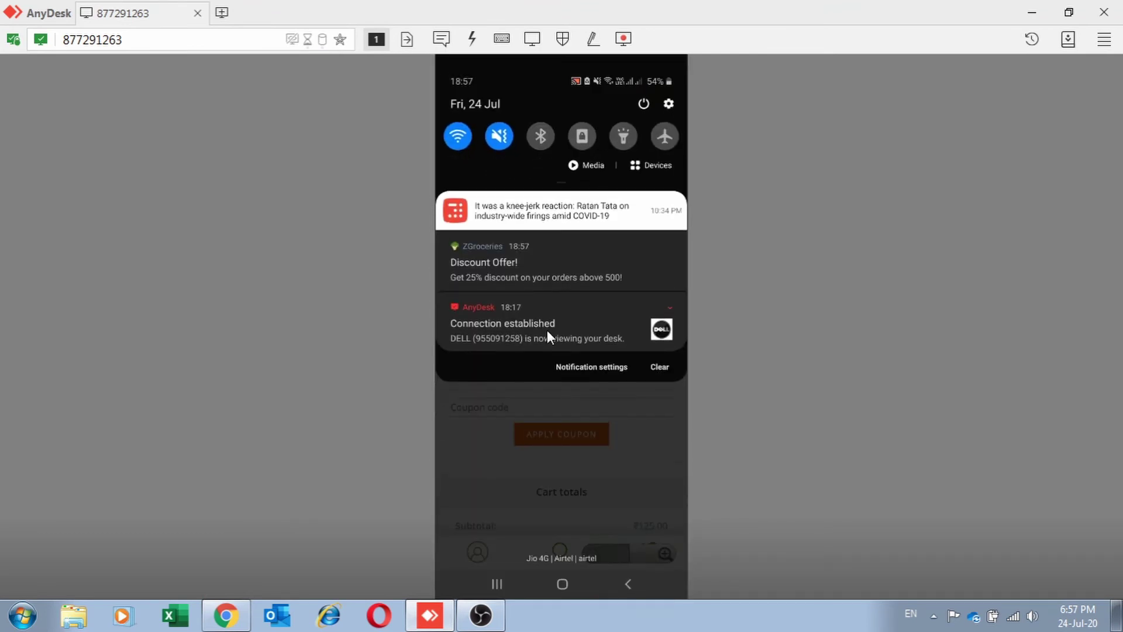
pyautogui.click(546, 267)
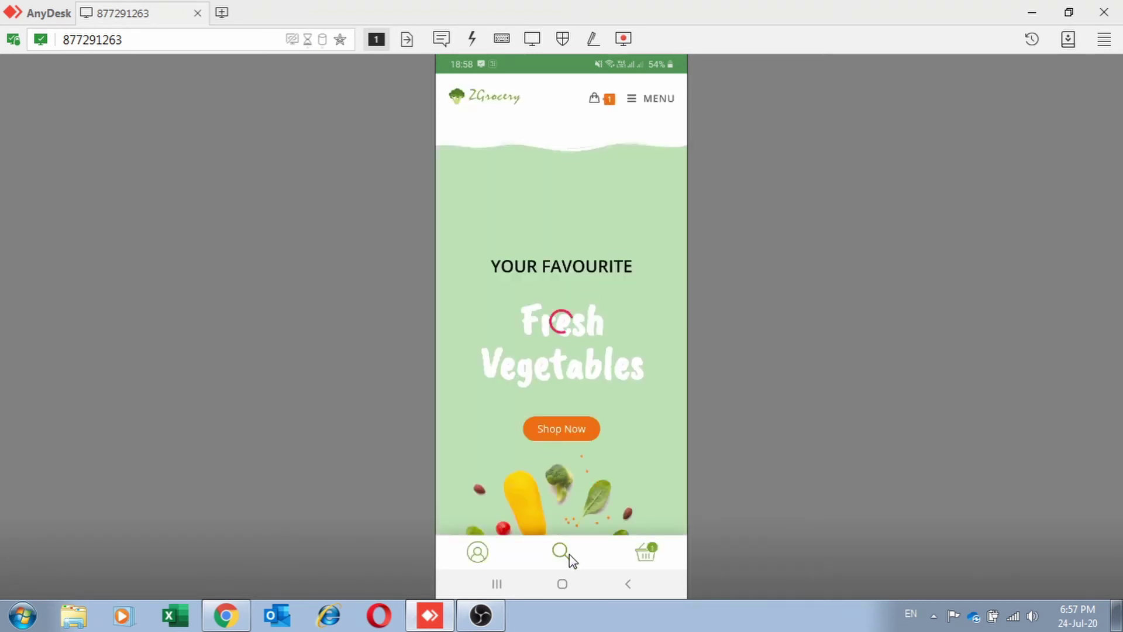
pyautogui.click(562, 583)
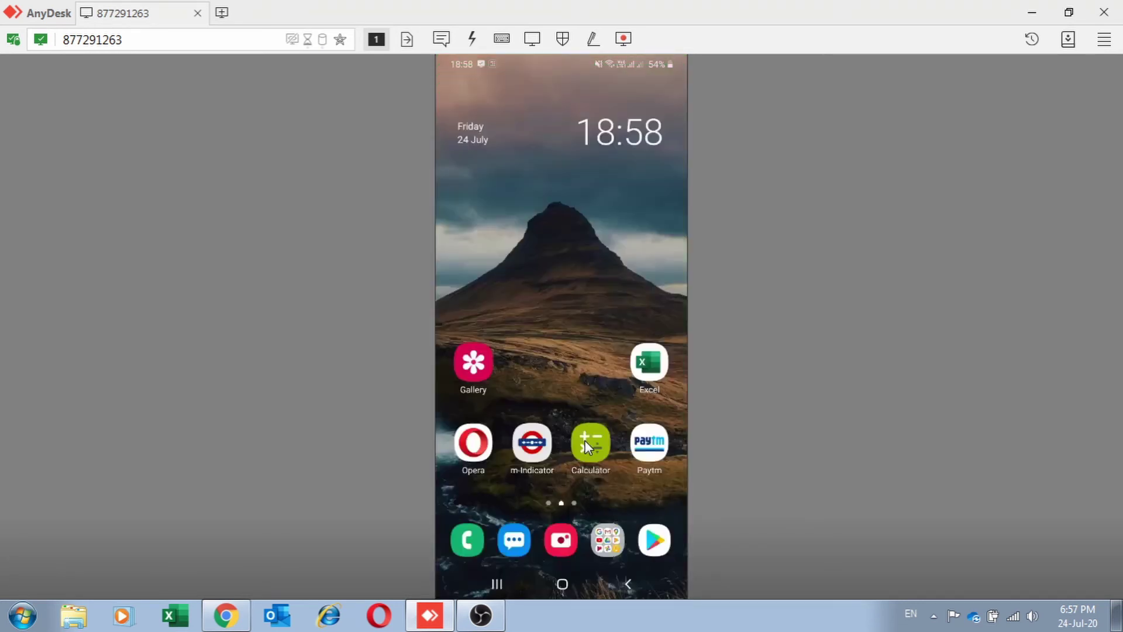
# Step: Bring up the phone's app drawer and minimise AnyDesk to reach the notifications page
pyautogui.moveTo(587, 440); pyautogui.dragTo(619, 141)
pyautogui.moveTo(575, 172); pyautogui.dragTo(615, 240)
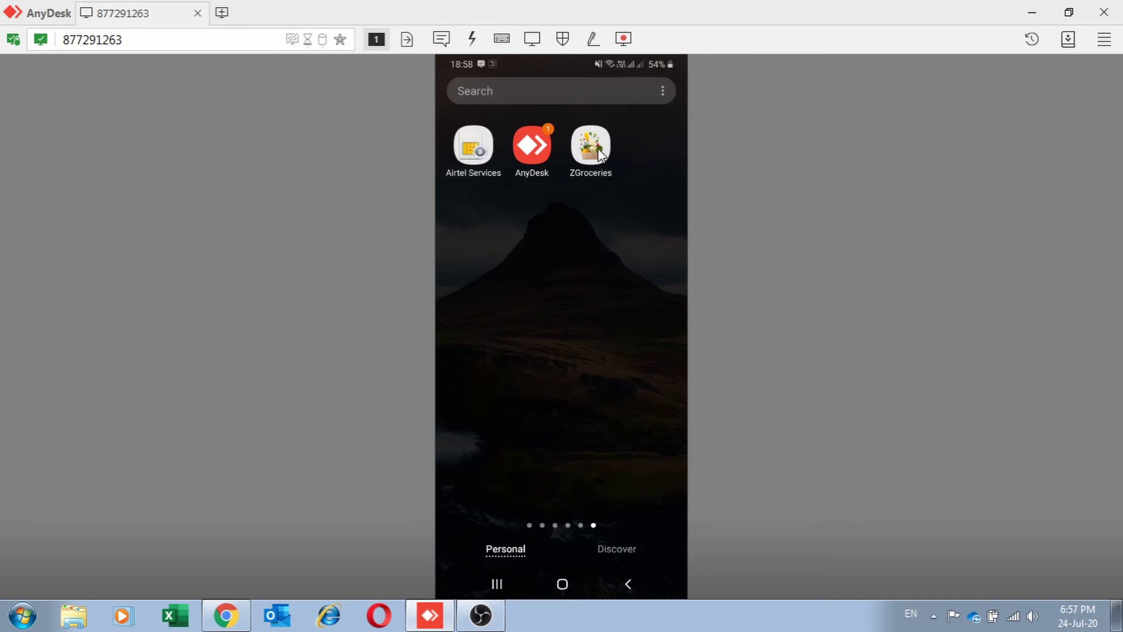
pyautogui.click(1032, 12)
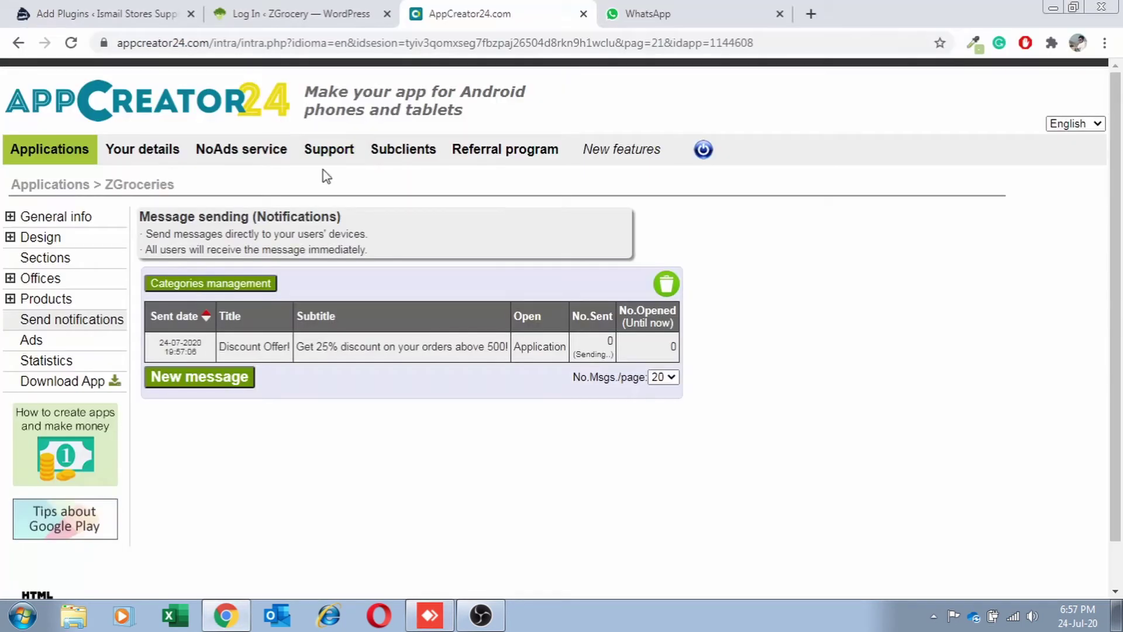
# Step: In Name and icon settings, choose logoPNGicon.png as the new broccoli launcher icon
pyautogui.click(69, 219)
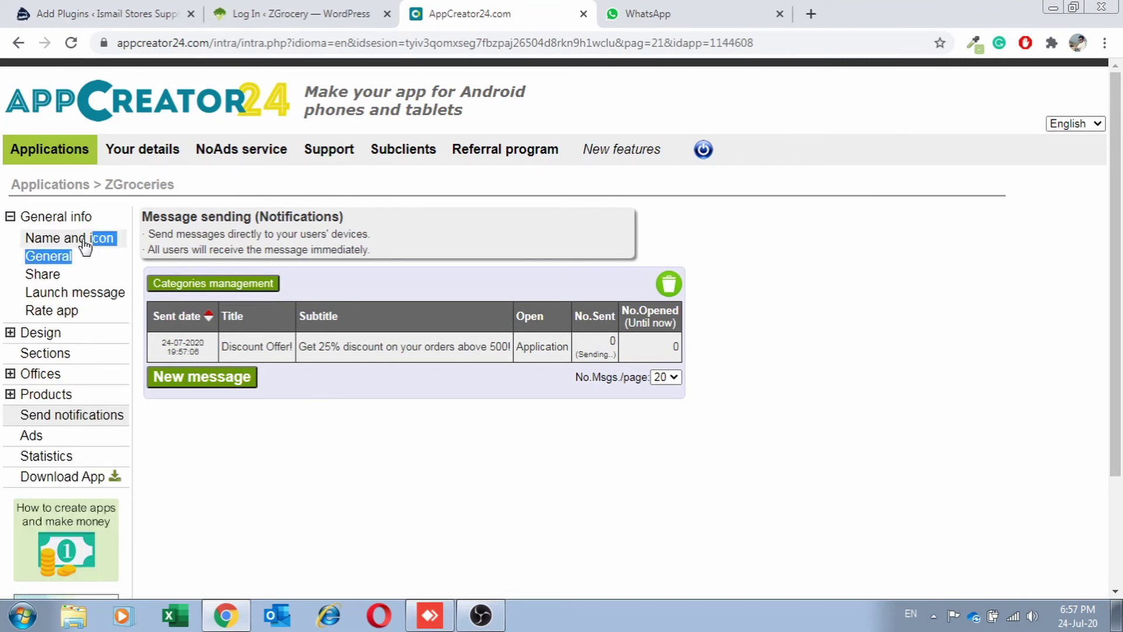
pyautogui.click(82, 243)
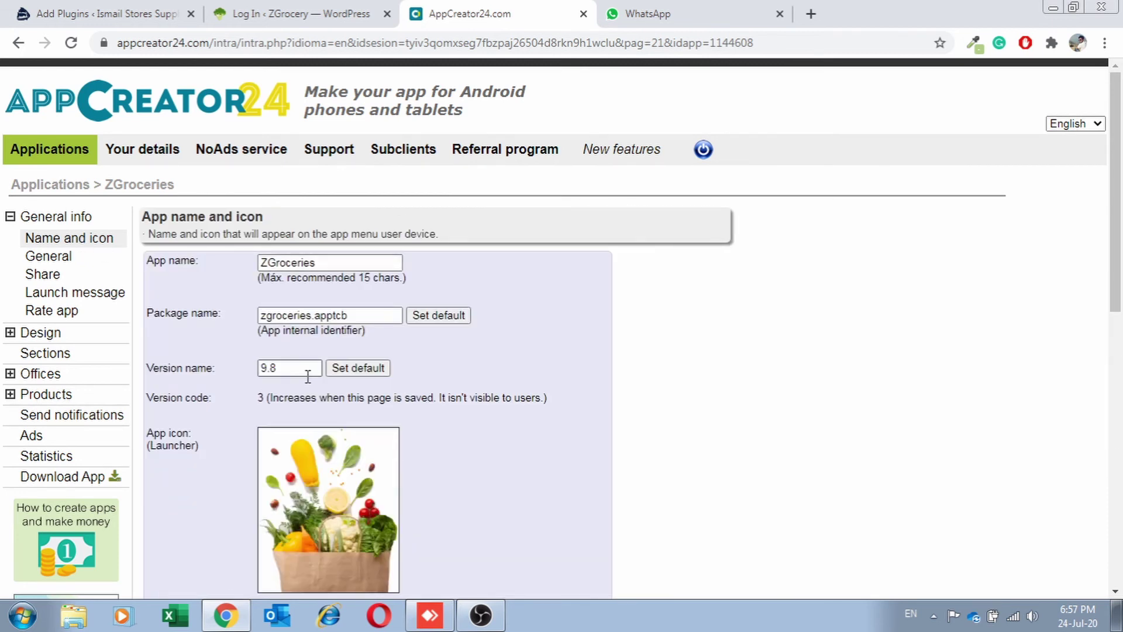
pyautogui.scroll(-2, 349, 415)
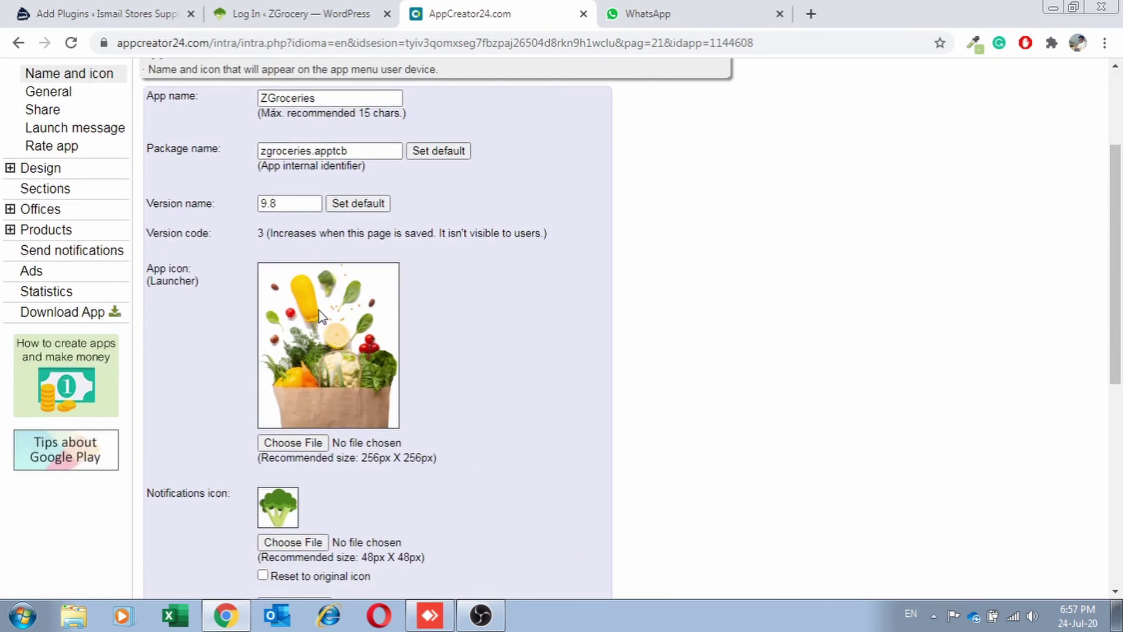
pyautogui.click(289, 443)
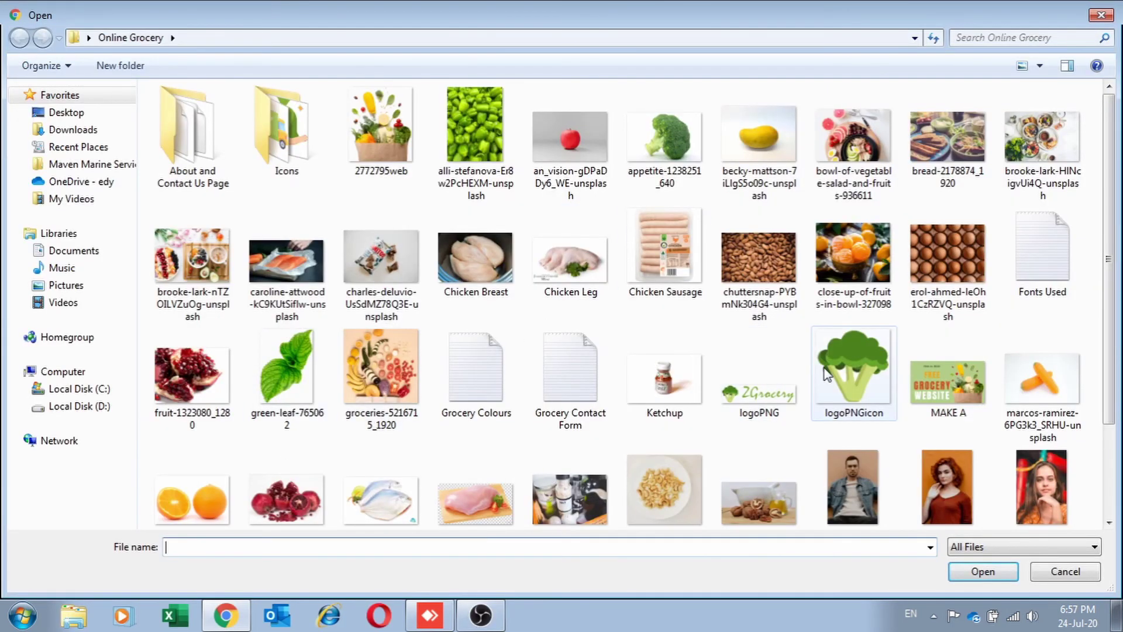
pyautogui.doubleClick(849, 391)
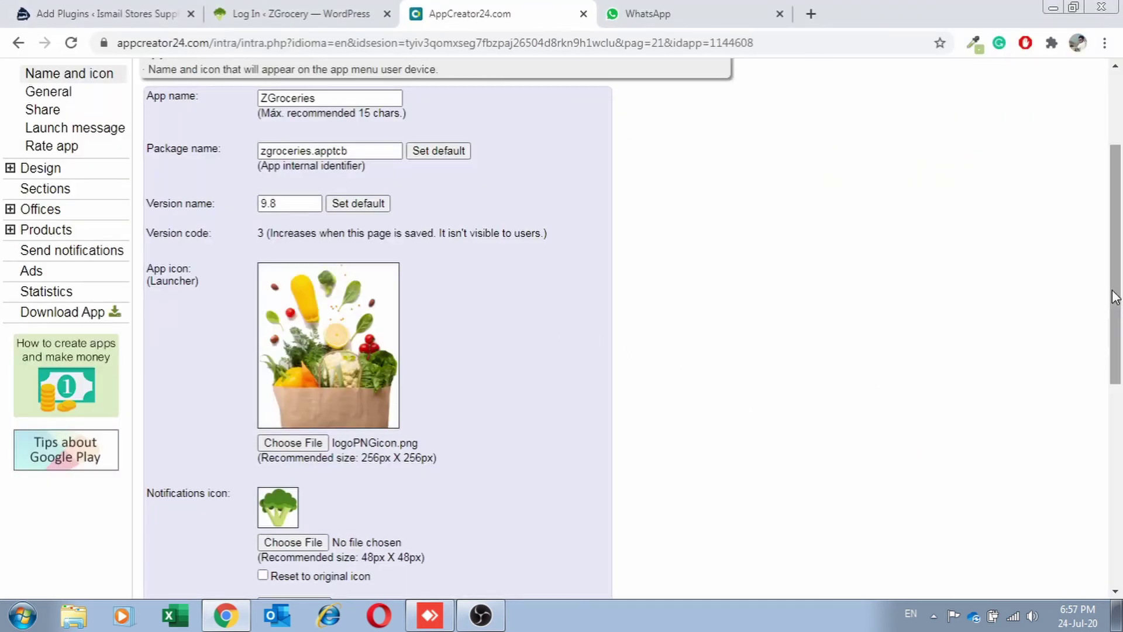
pyautogui.moveTo(1110, 302)
pyautogui.mouseDown()
pyautogui.moveTo(1111, 424)
pyautogui.moveTo(1096, 359)
pyautogui.mouseUp()
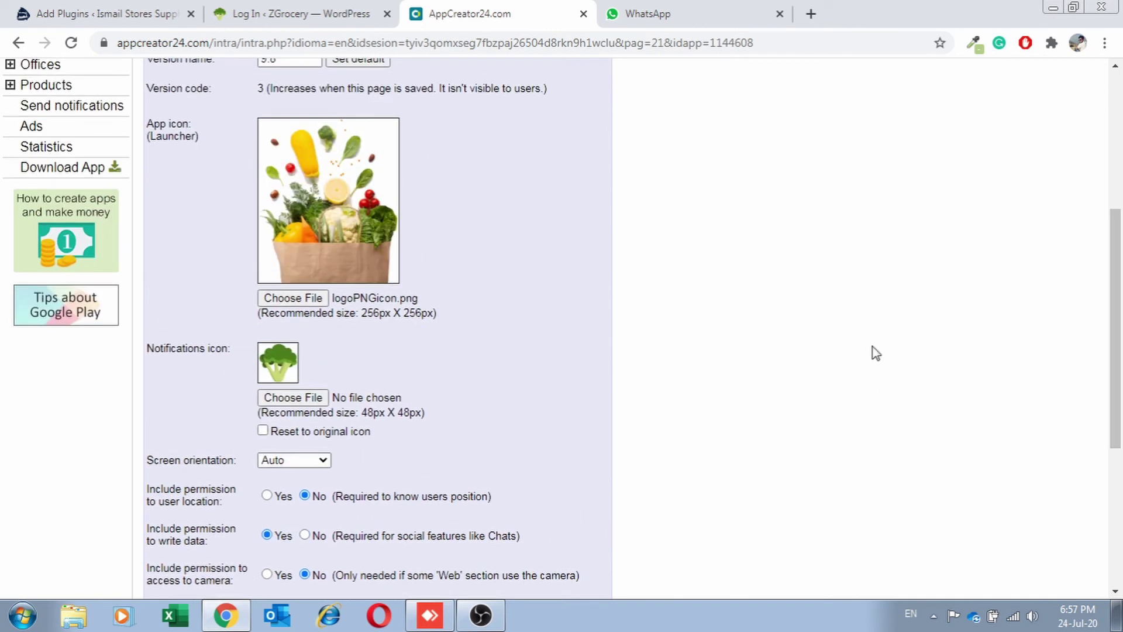
pyautogui.moveTo(1116, 351); pyautogui.dragTo(1119, 505)
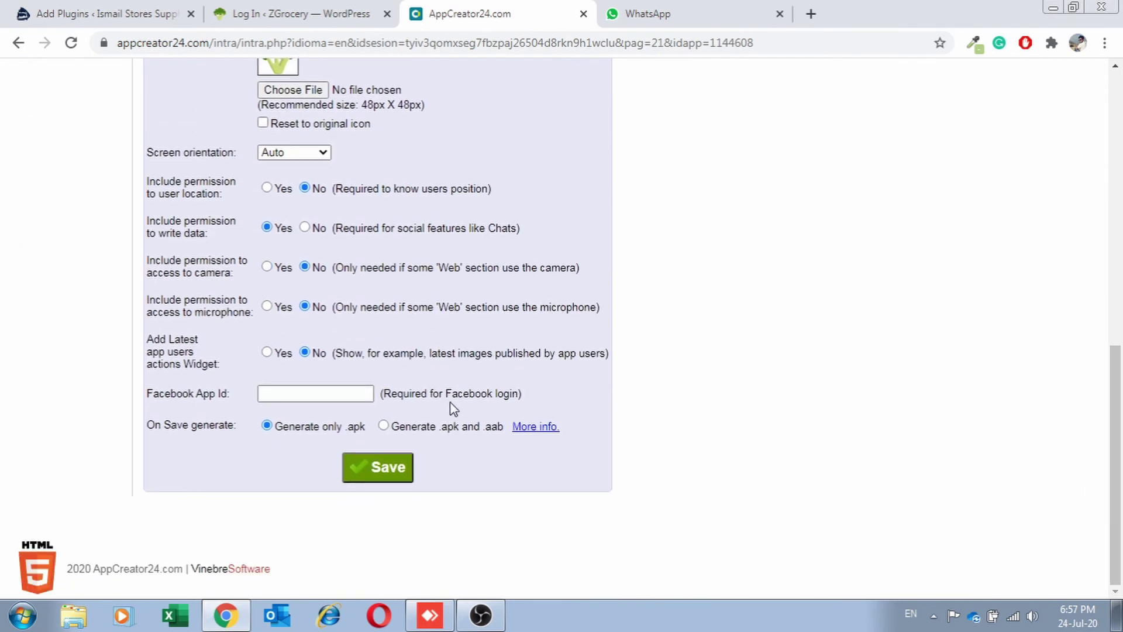
# Step: Save the settings, confirm regenerating the app, and return to the name and icon form
pyautogui.click(379, 473)
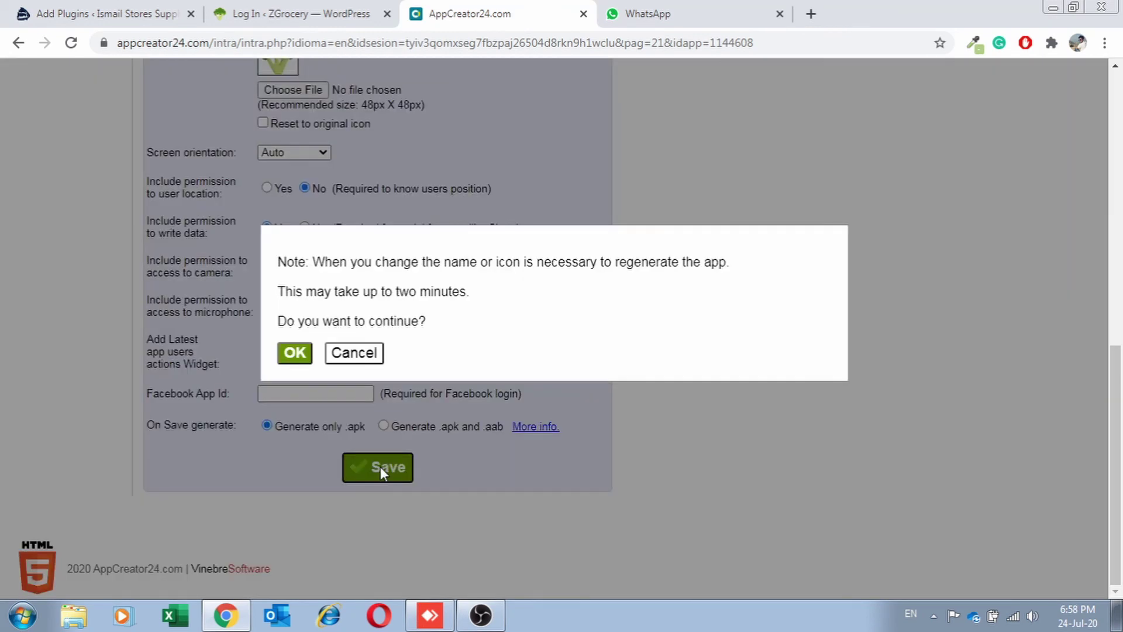
pyautogui.click(301, 356)
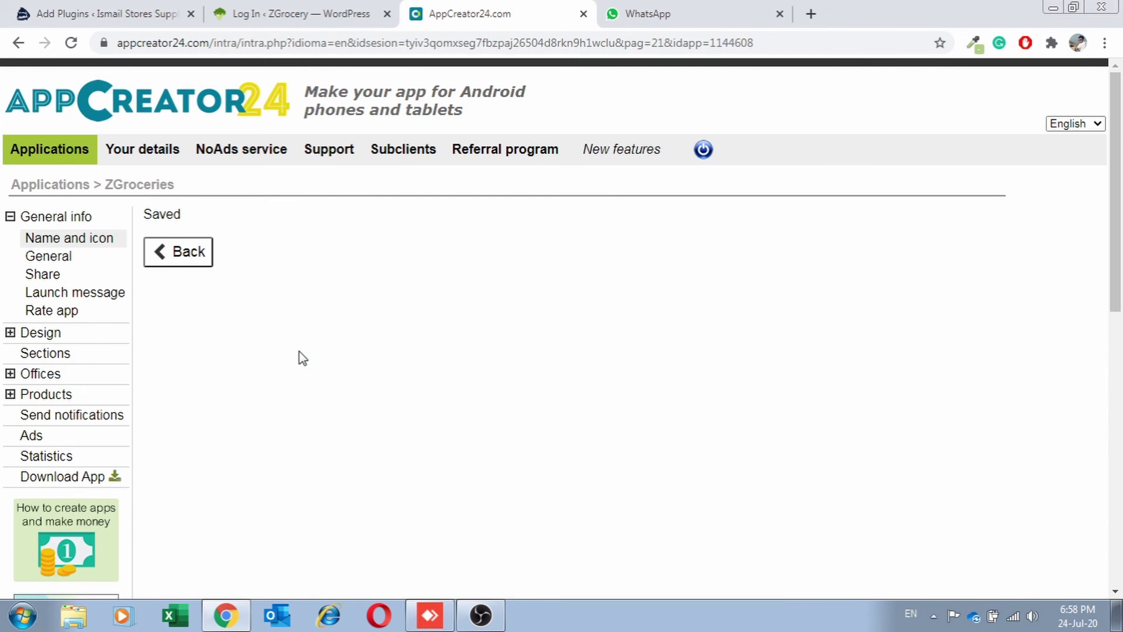
pyautogui.click(186, 256)
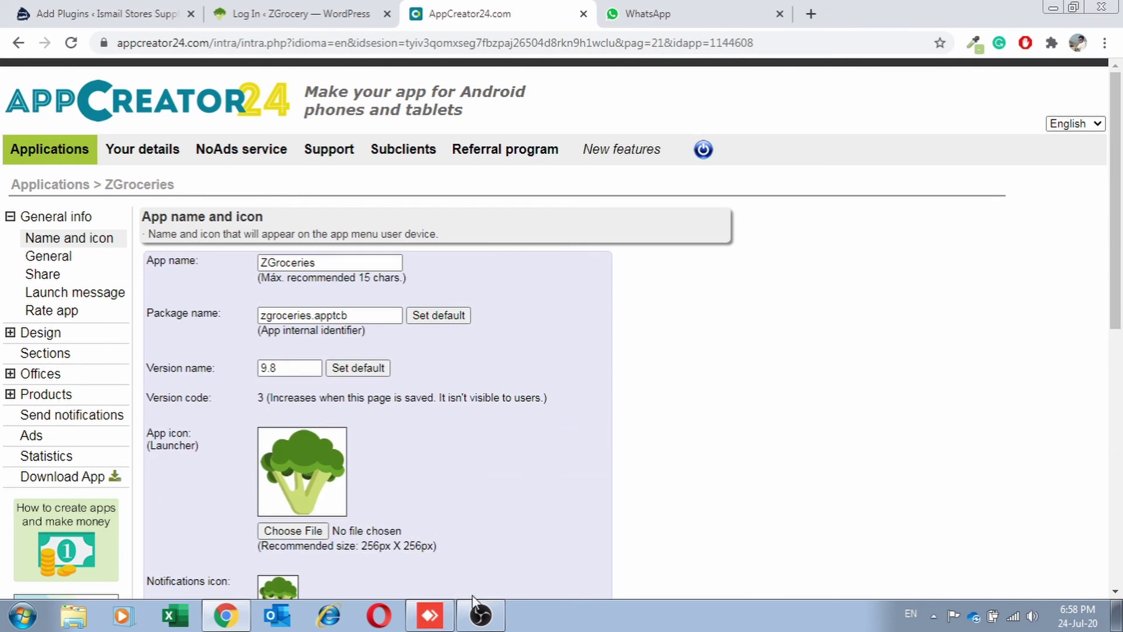
# Step: Uninstall the old ZGroceries app from the phone's app drawer, then minimise AnyDesk
pyautogui.click(430, 615)
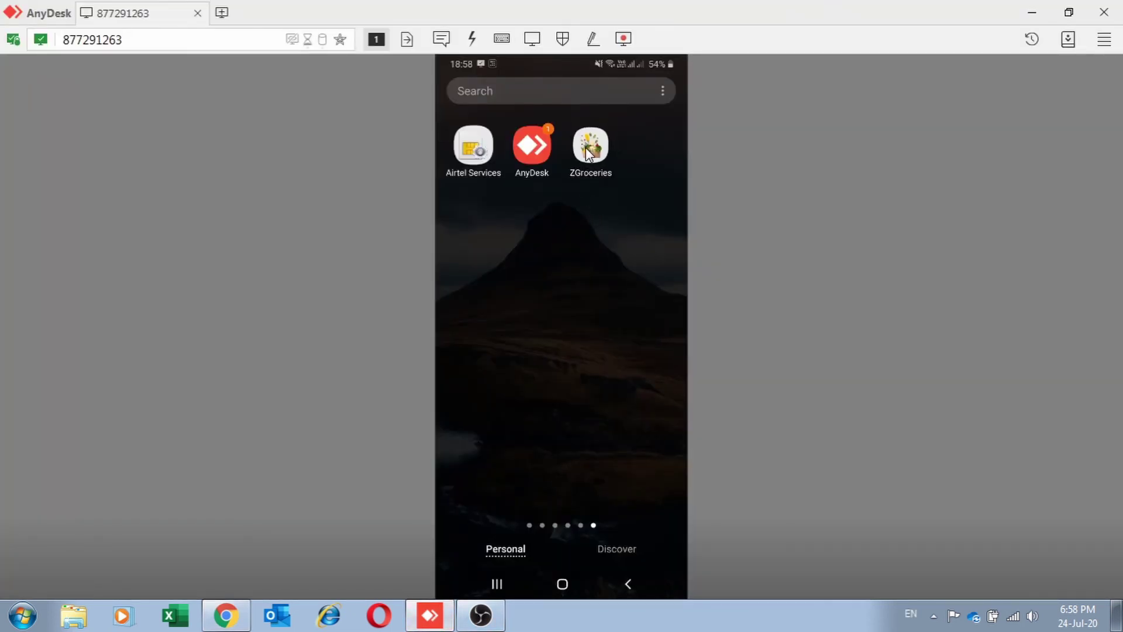
pyautogui.moveTo(585, 147); pyautogui.dragTo(614, 216)
pyautogui.click(625, 544)
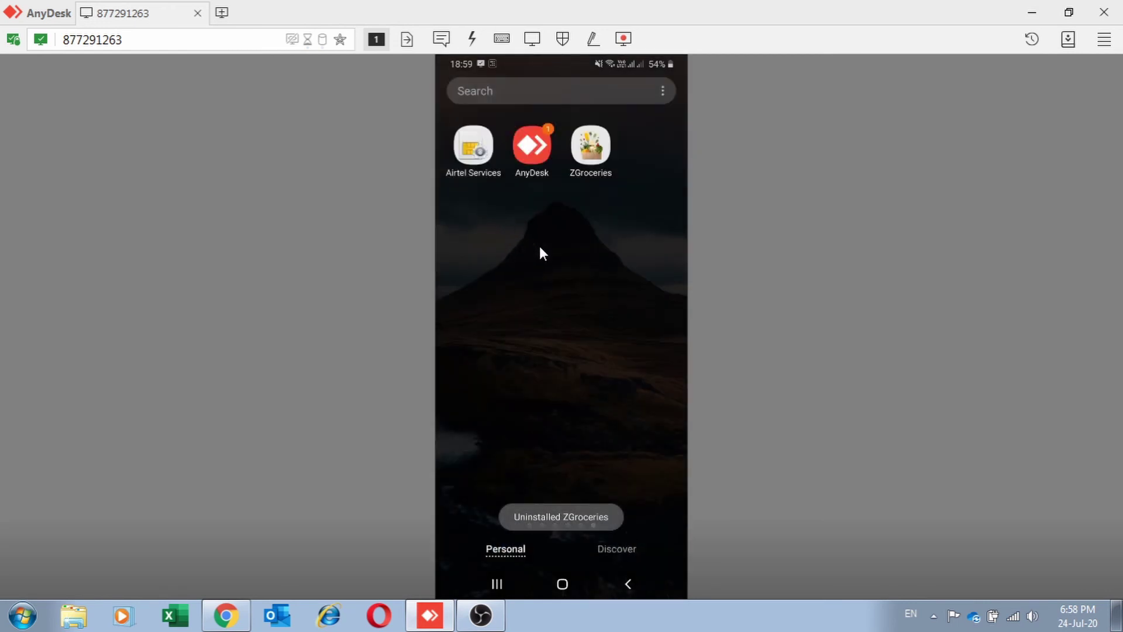
pyautogui.click(1030, 5)
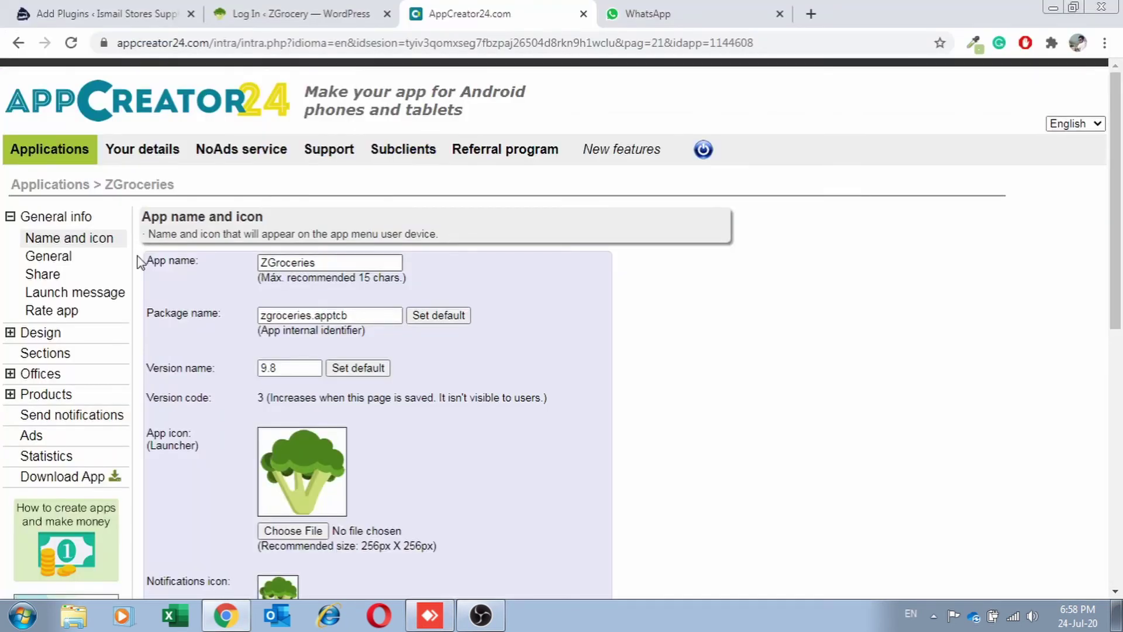
# Step: Show the ZGroceries download page with the broccoli icon, then switch to the phone
pyautogui.click(58, 479)
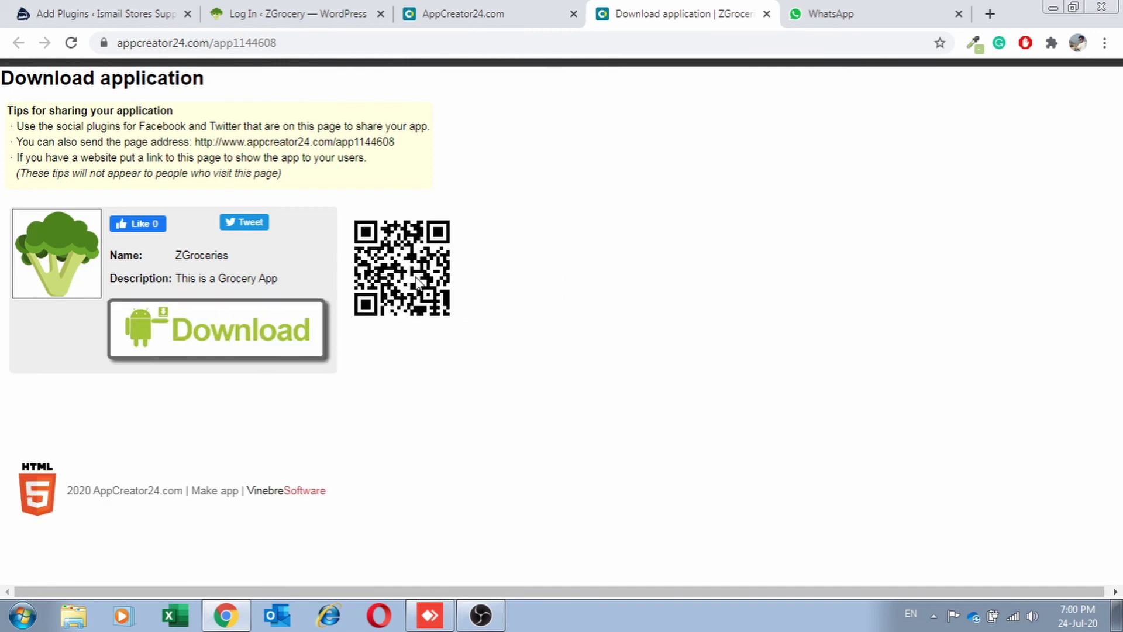
pyautogui.click(431, 617)
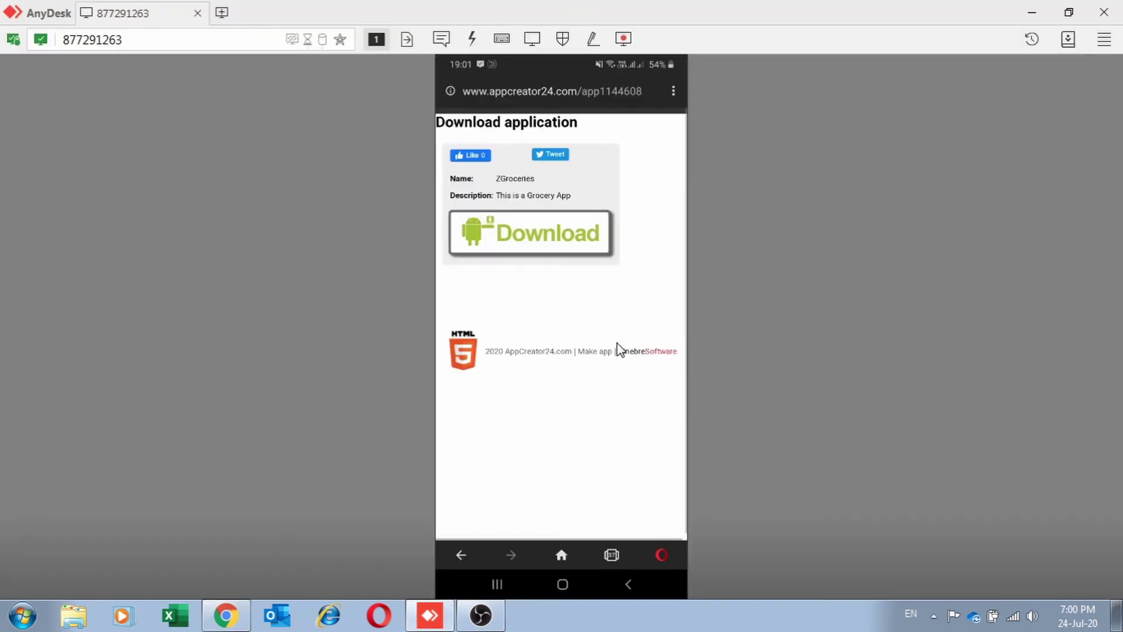
# Step: Download the regenerated ZGroceries file on the phone, install it and dismiss the Done message
pyautogui.click(583, 254)
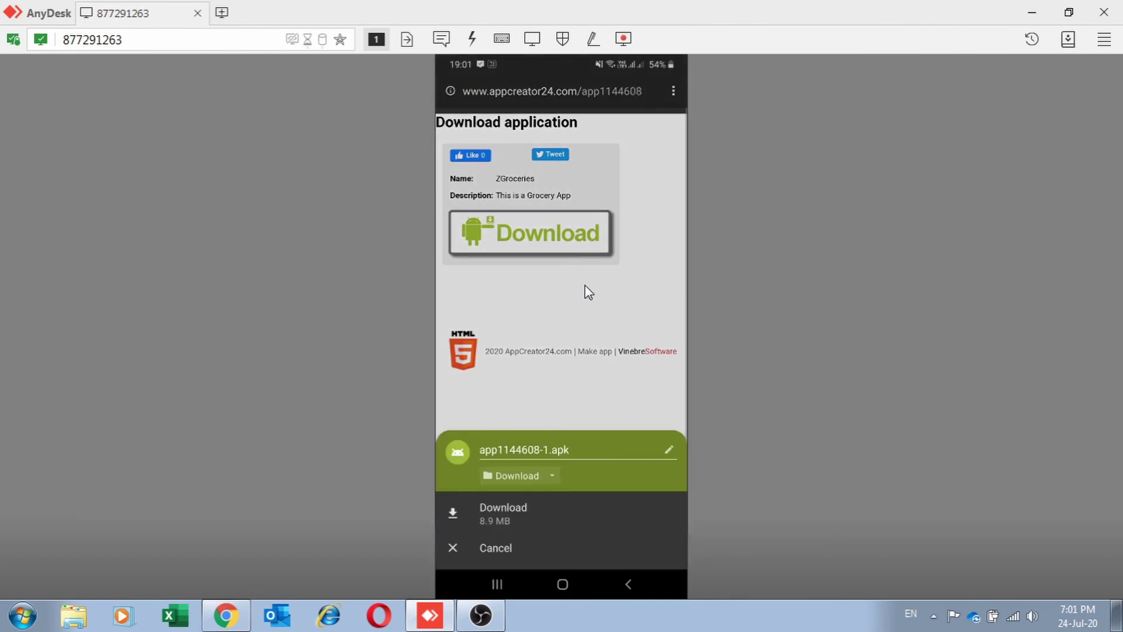
pyautogui.click(547, 514)
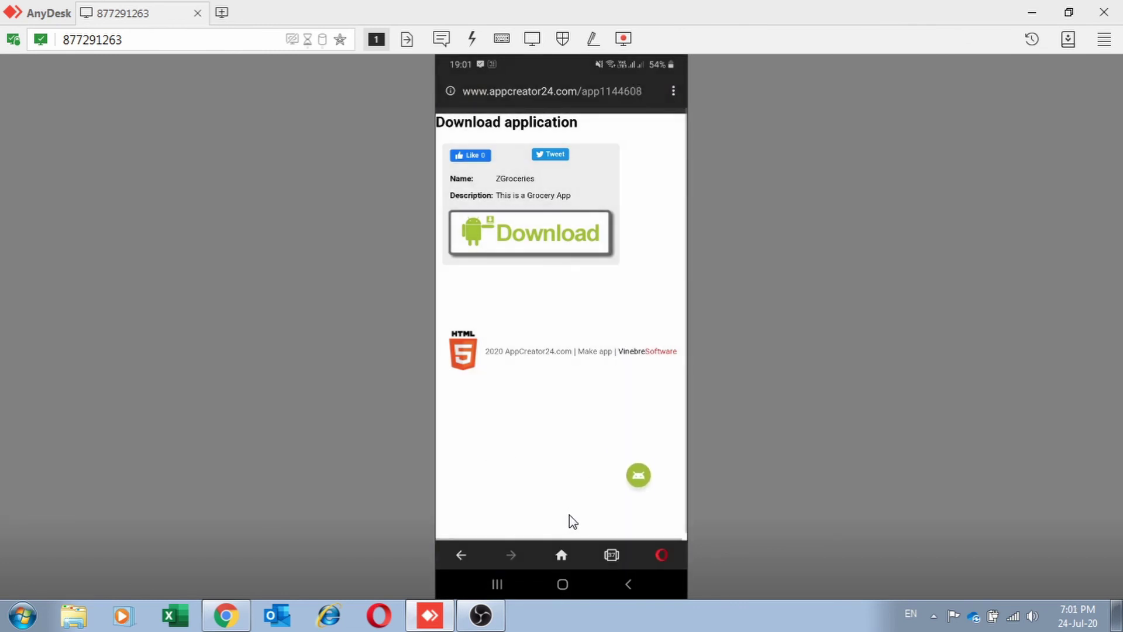
pyautogui.click(659, 520)
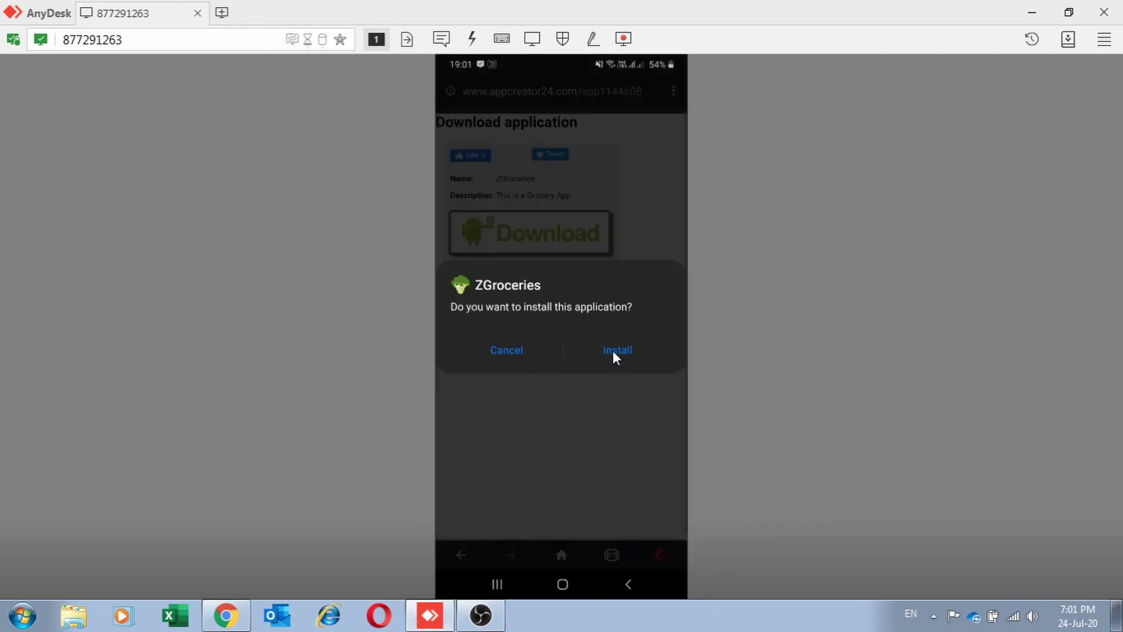
pyautogui.click(613, 350)
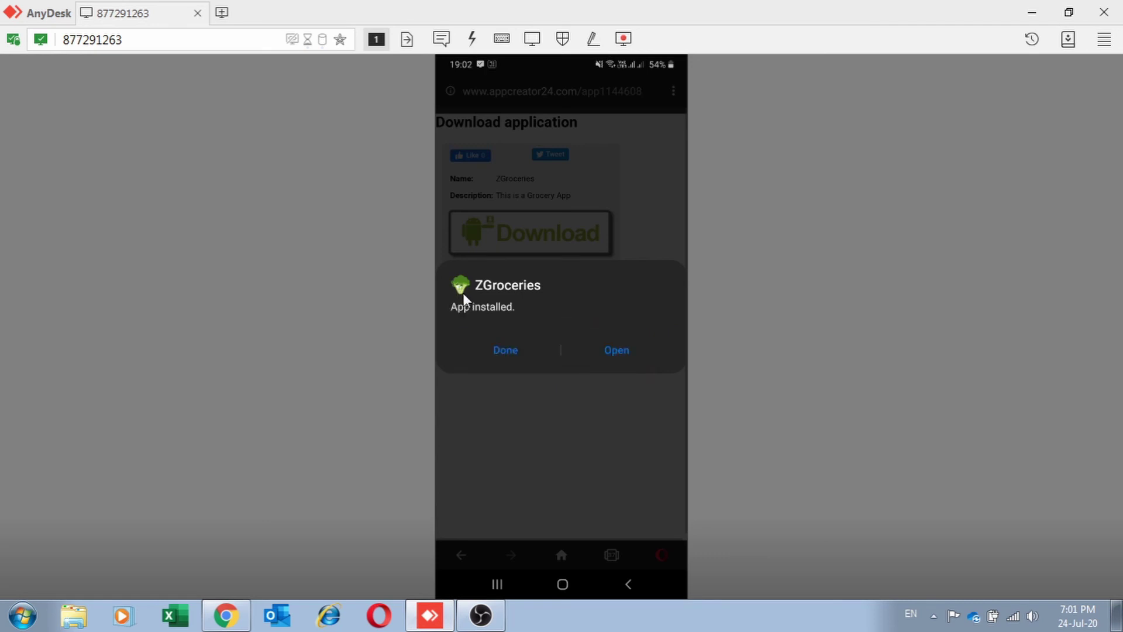
pyautogui.click(505, 351)
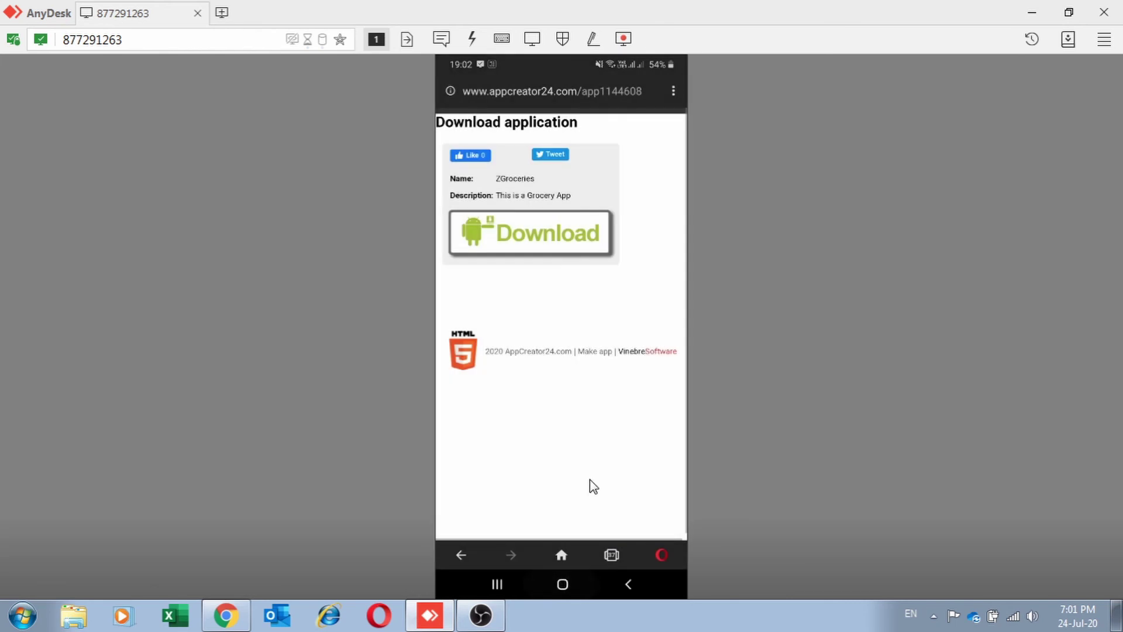
# Step: Launch the reinstalled broccoli-icon ZGroceries app from the phone's app drawer
pyautogui.press('Home')
pyautogui.moveTo(596, 507); pyautogui.dragTo(583, 154)
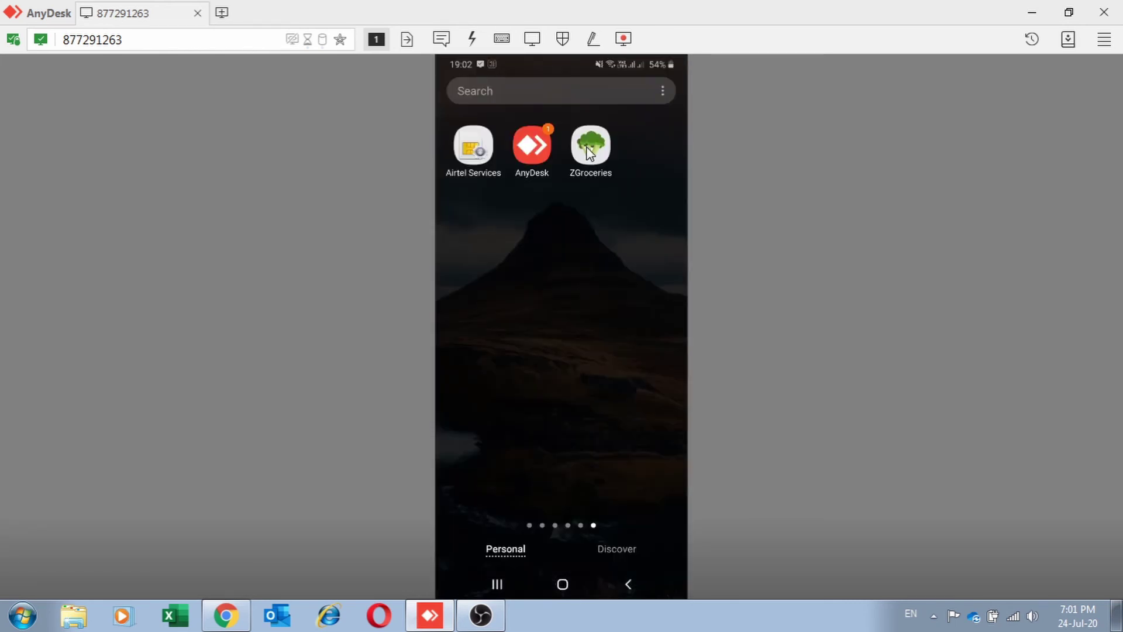
pyautogui.click(590, 151)
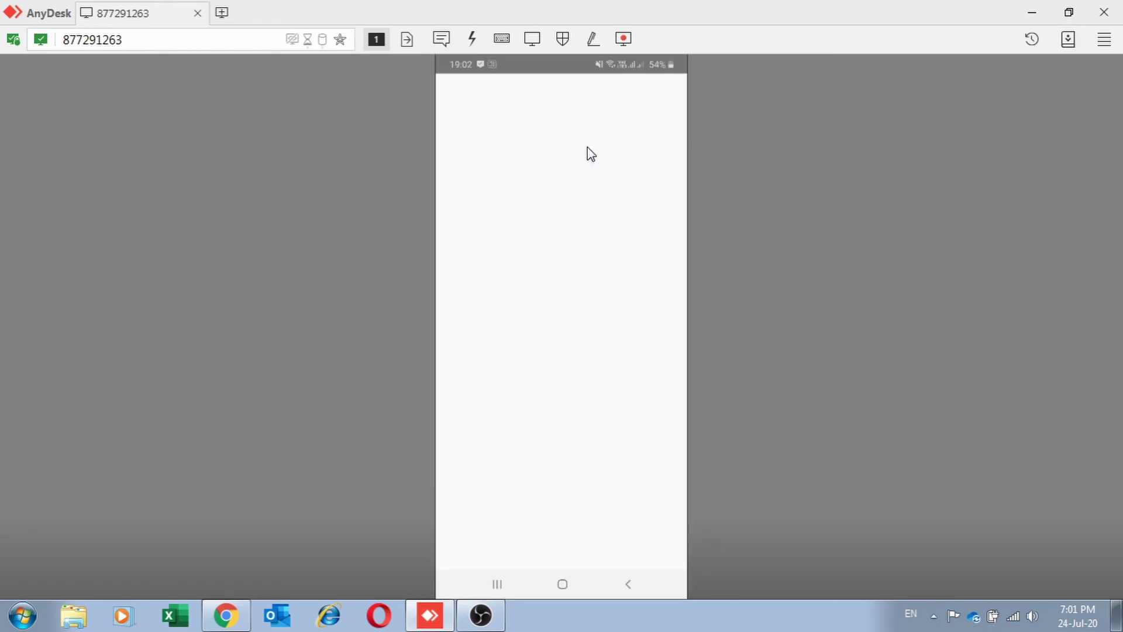